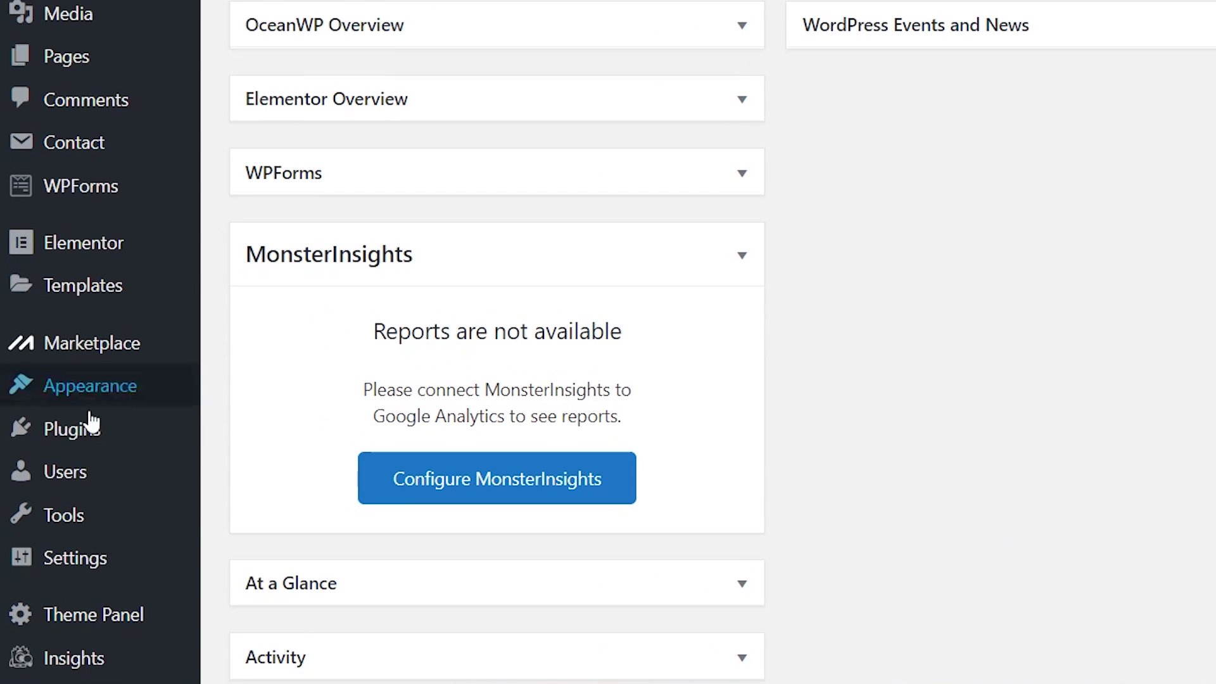
# Bring up the Plugins flyout submenu in the left admin menu.
pyautogui.moveTo(40, 495)
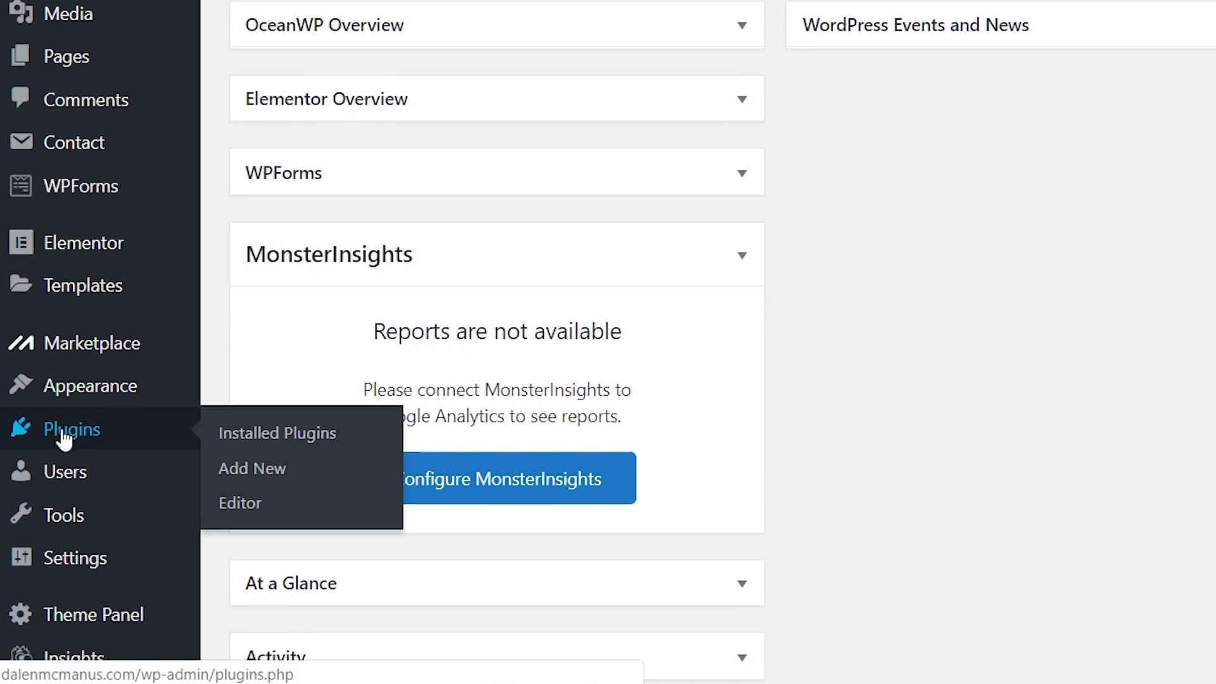
# Search Add New Plugins for 'slider', then install and activate Smart Slider 3.
pyautogui.click(266, 475)
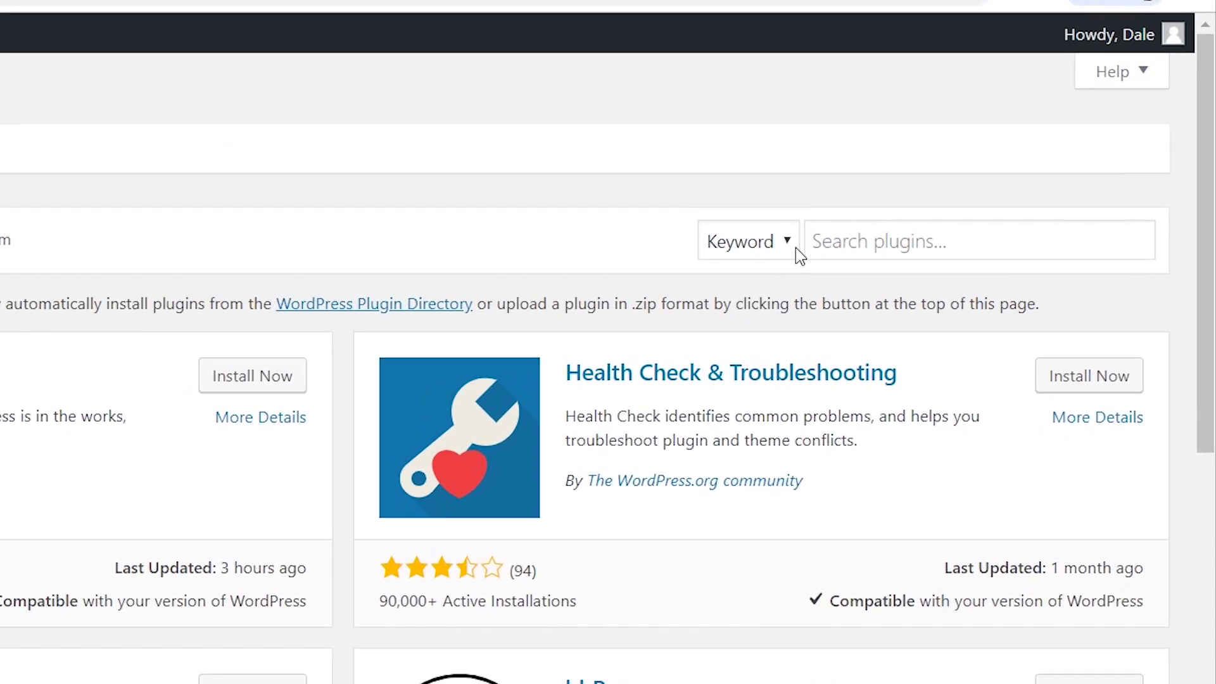
pyautogui.click(988, 202)
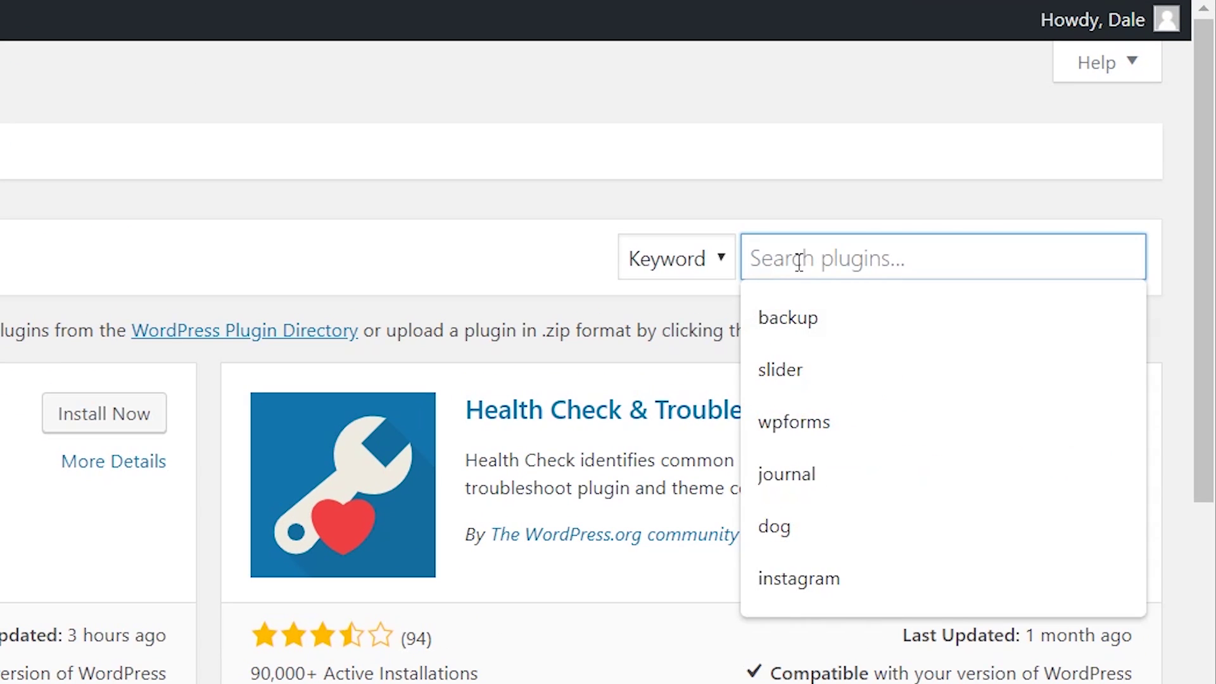
pyautogui.write('slider')
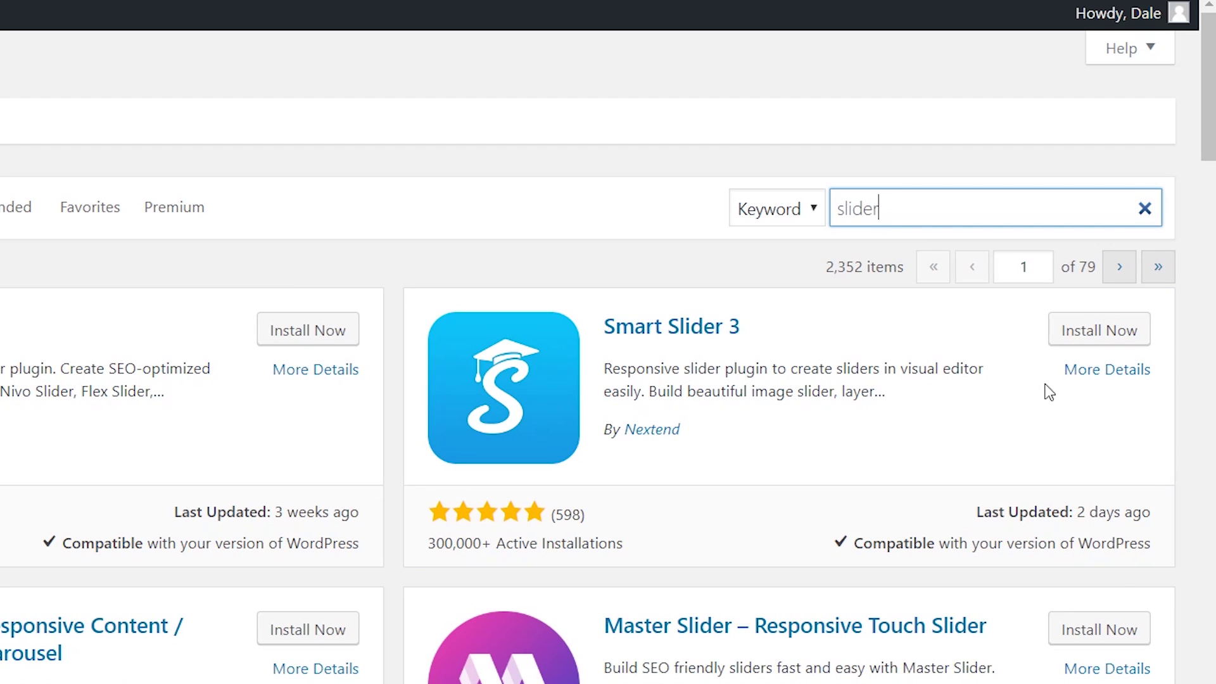
pyautogui.click(1115, 343)
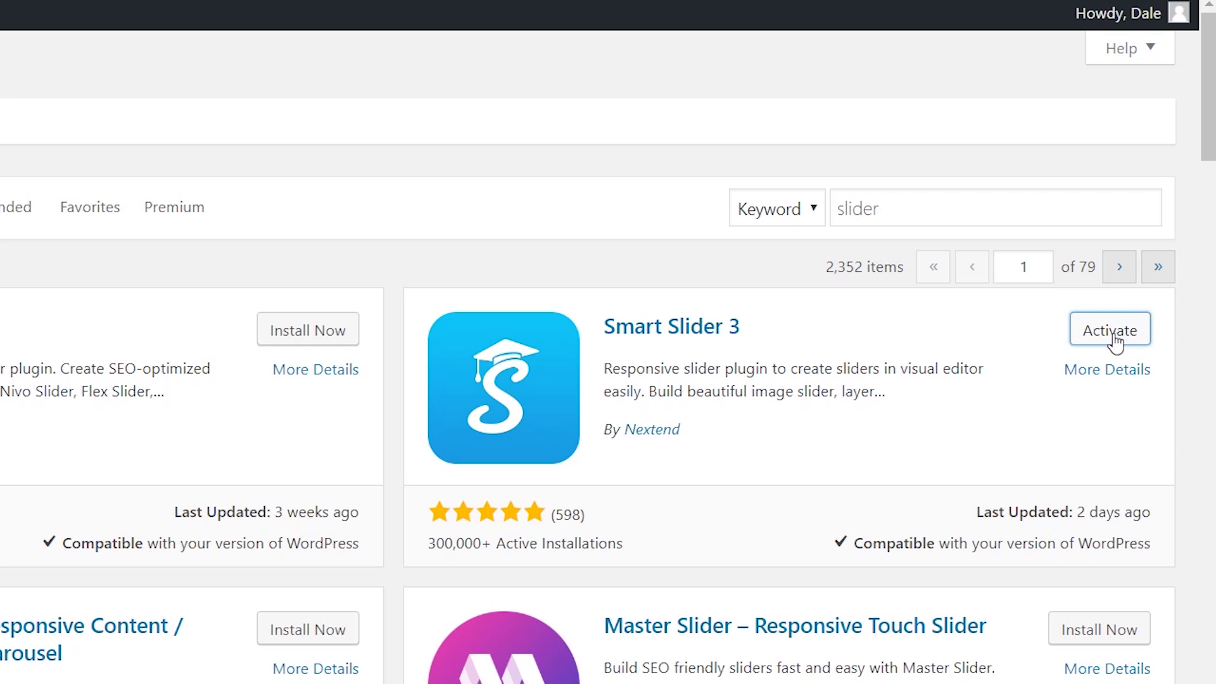
pyautogui.click(1116, 343)
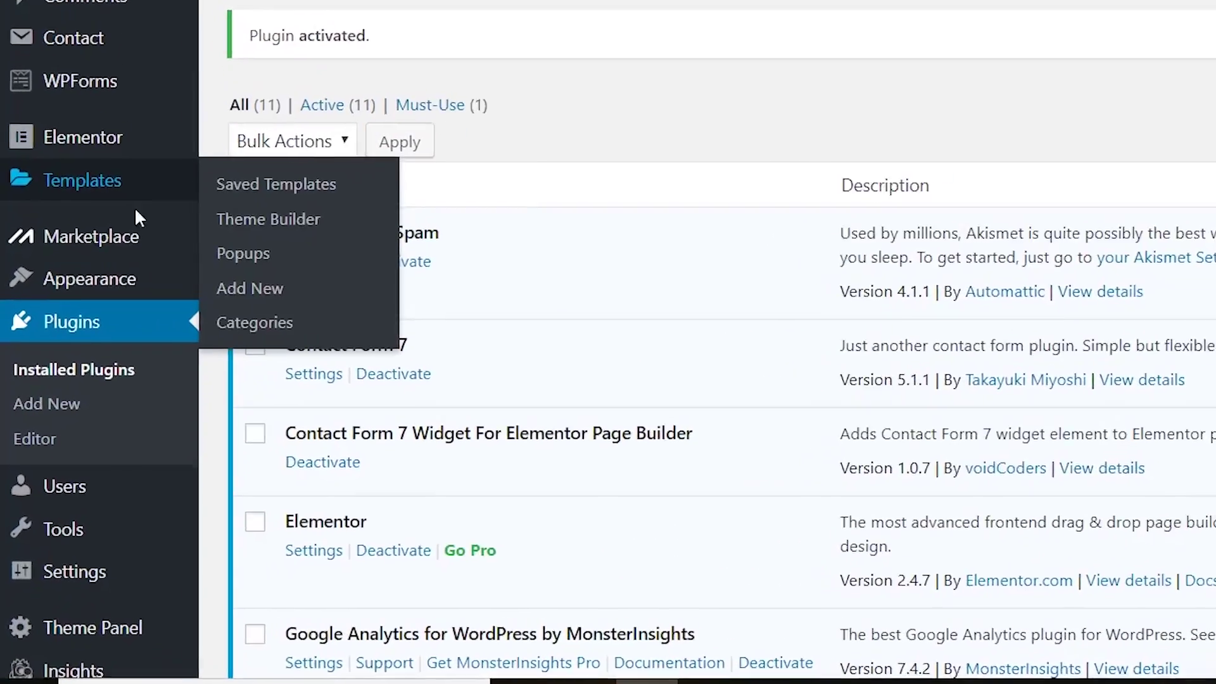
# Open the Smart Slider dashboard and close the Learn Smart Slider 3 panel.
pyautogui.scroll(-4, 86, 403)
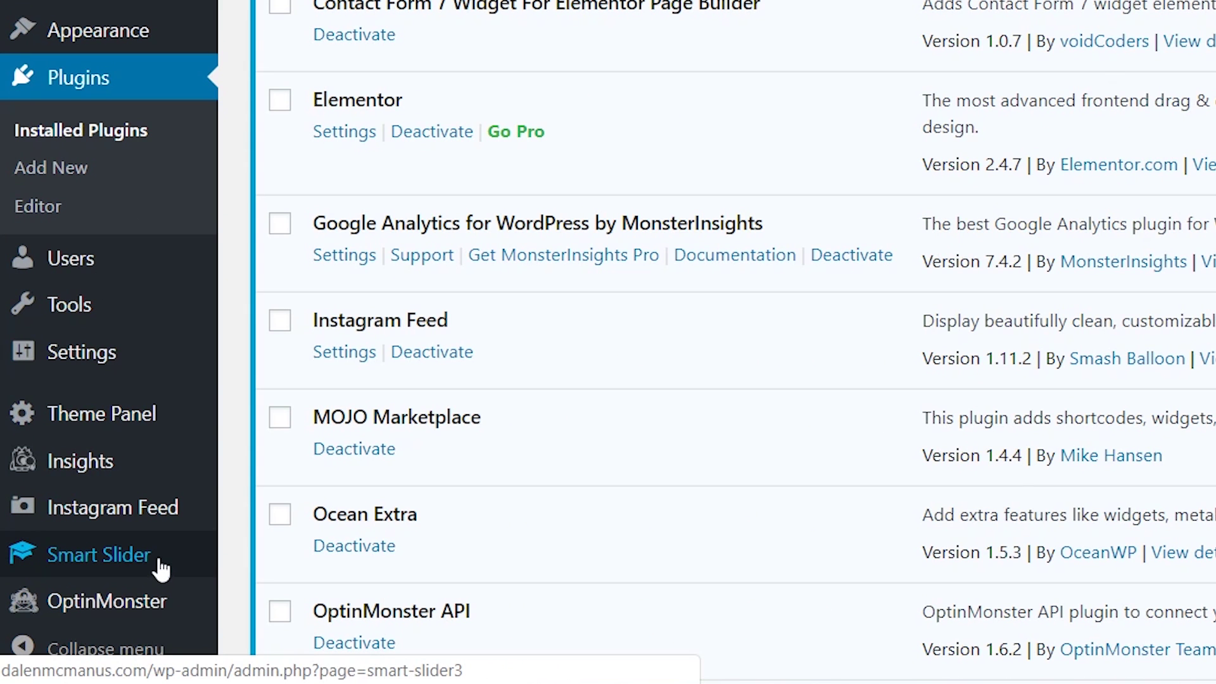
pyautogui.click(159, 560)
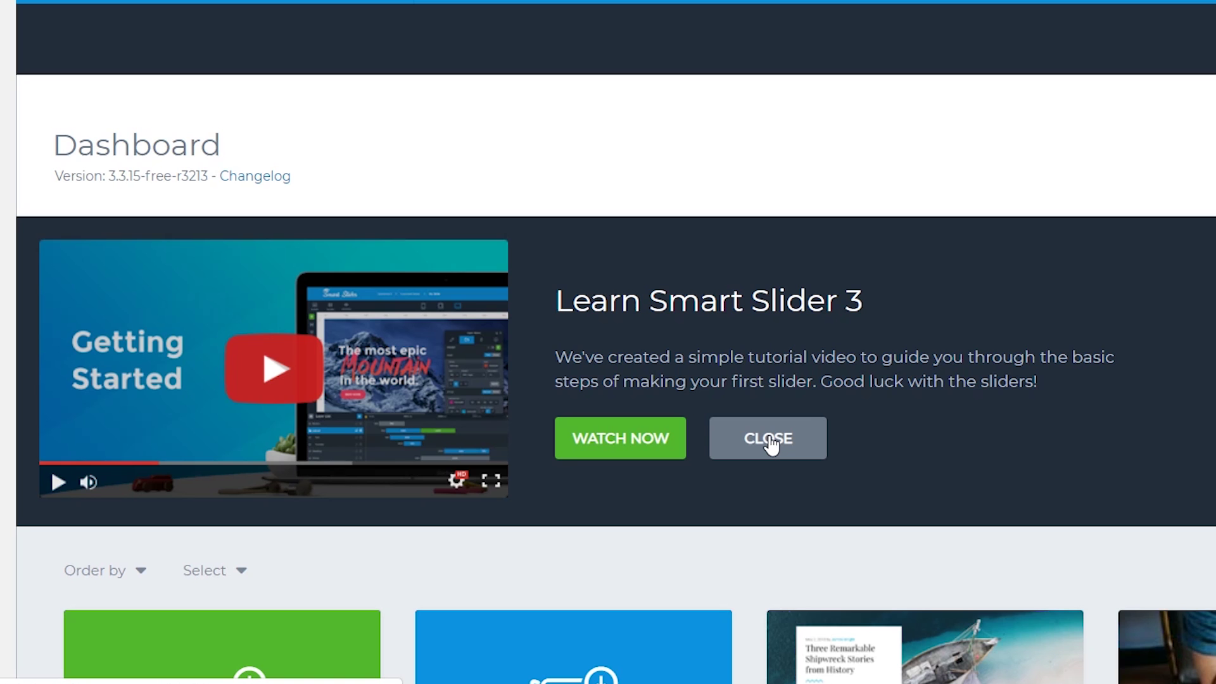
pyautogui.click(769, 443)
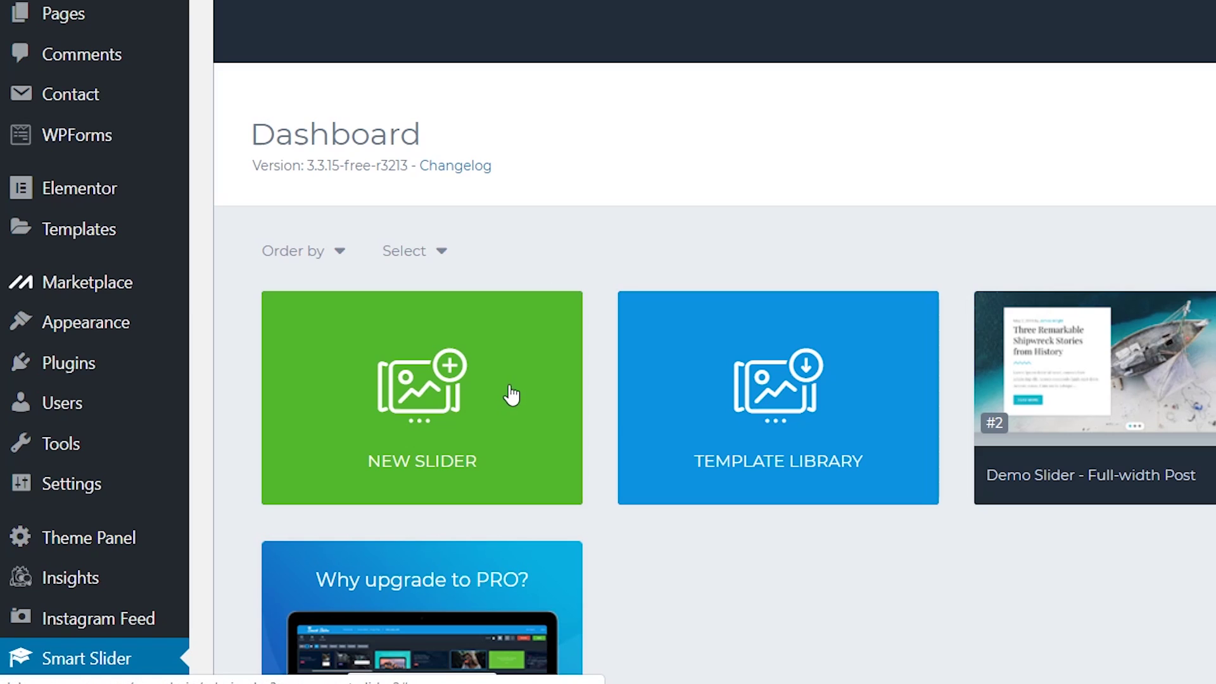
# Filter the Template Library to FREE, preview the Full-width Post Slider demo, then import it.
pyautogui.click(653, 379)
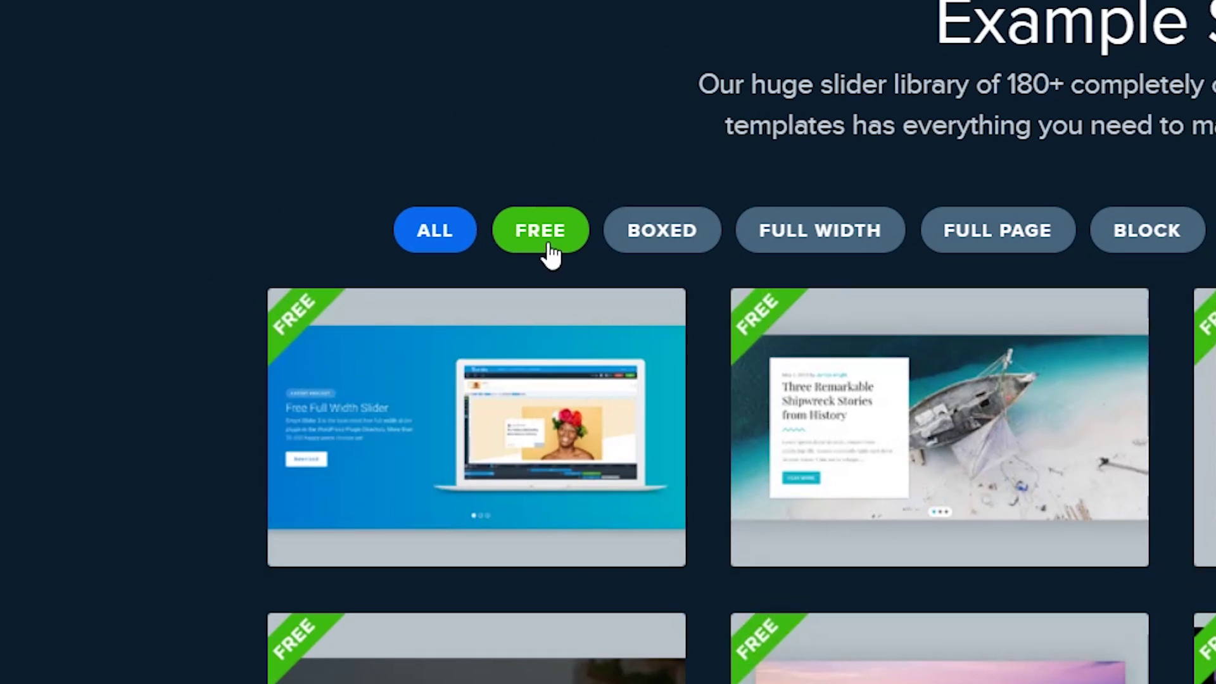
pyautogui.click(548, 243)
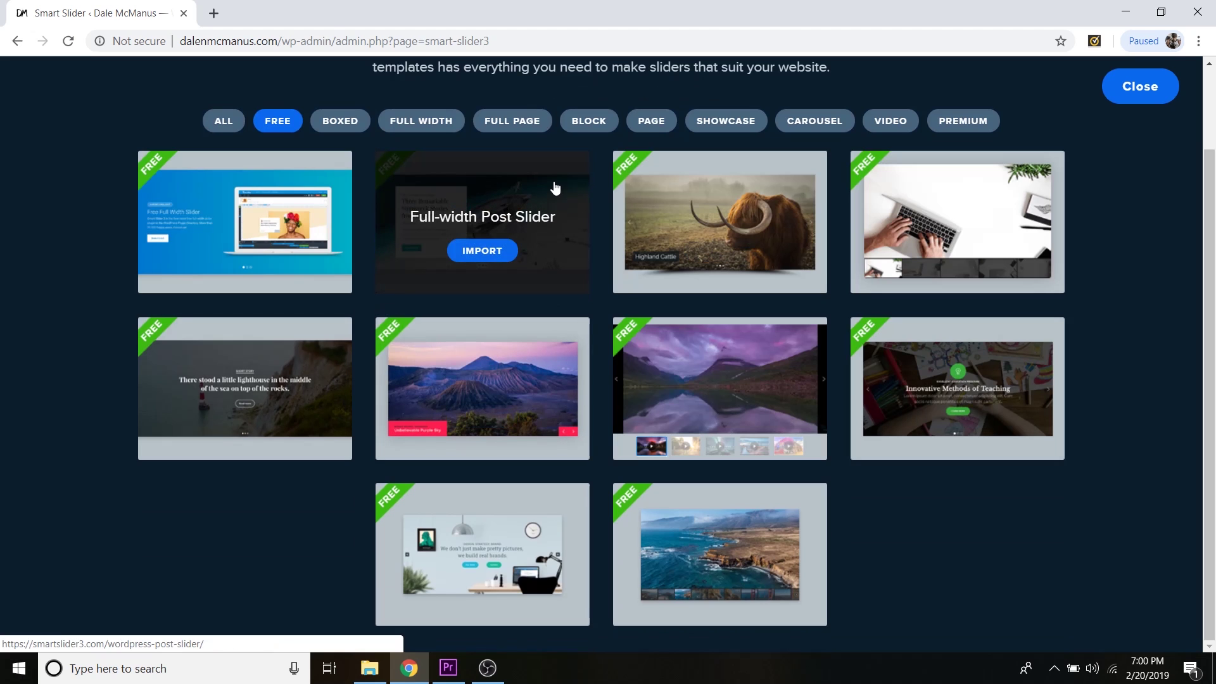
pyautogui.click(534, 171)
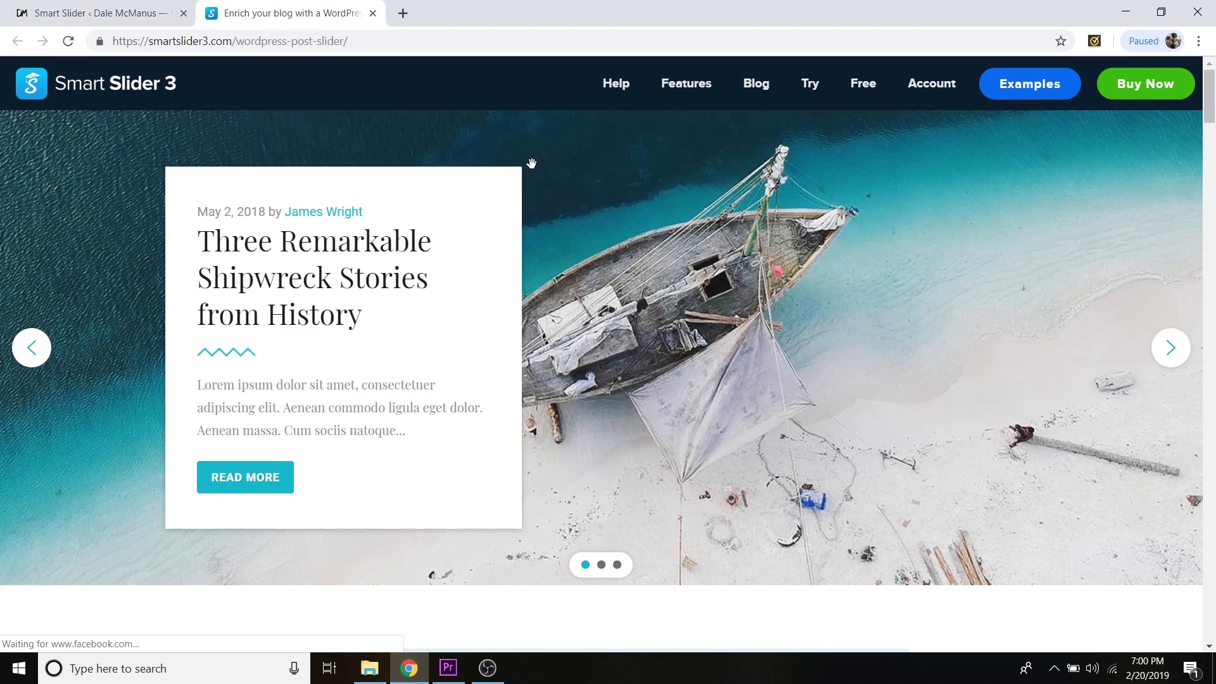
pyautogui.click(1172, 352)
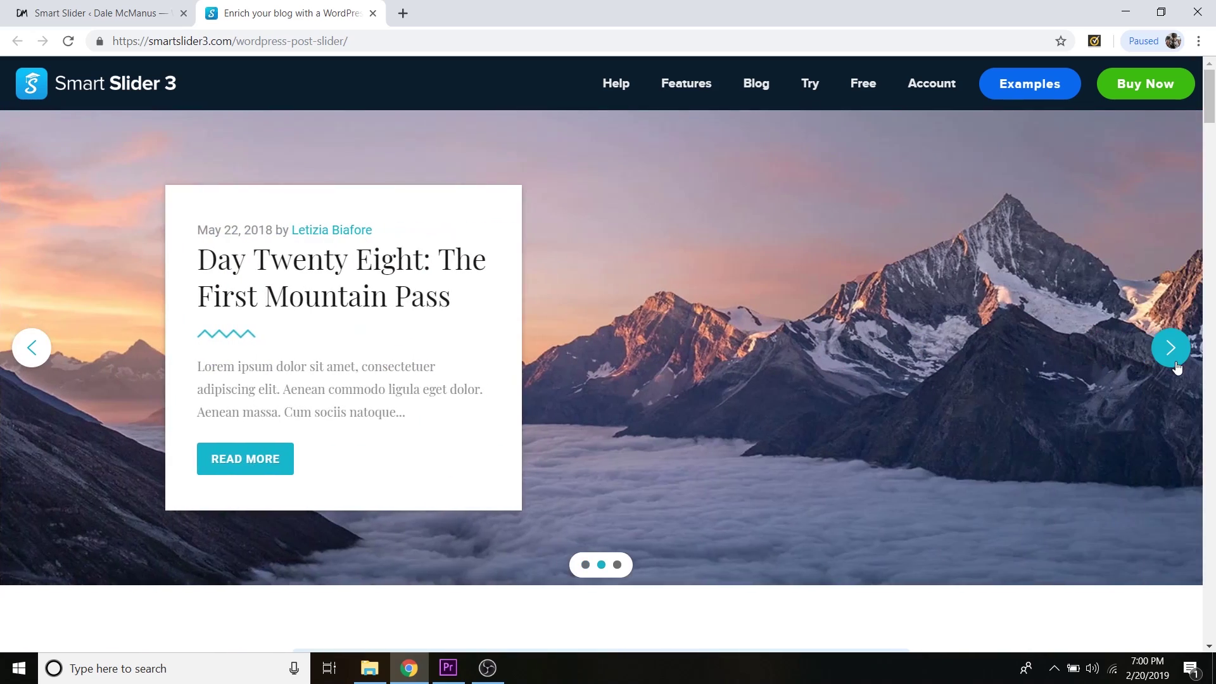
pyautogui.click(1172, 352)
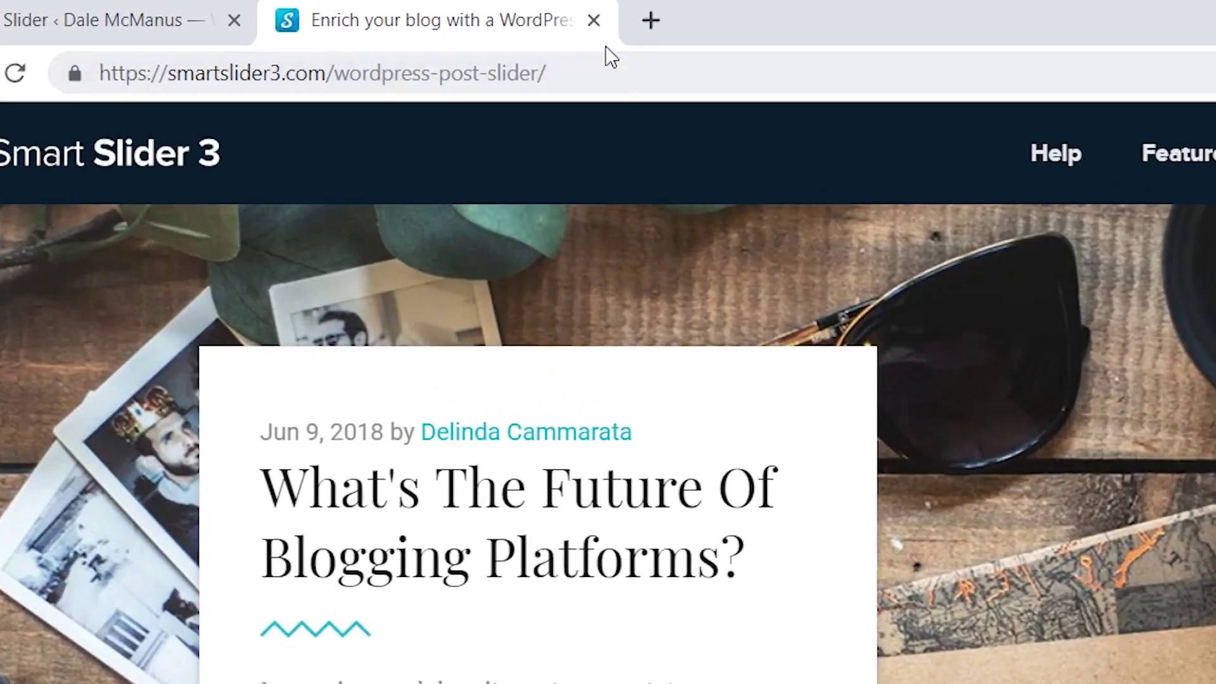
pyautogui.click(594, 21)
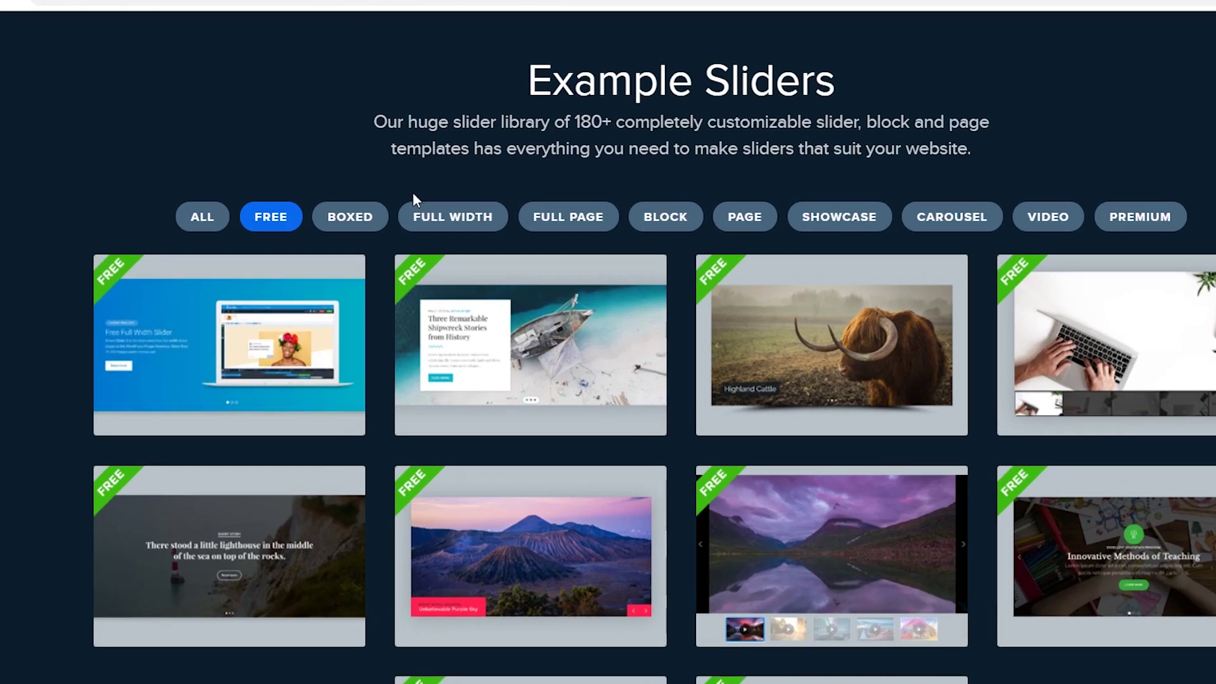
pyautogui.moveTo(442, 300)
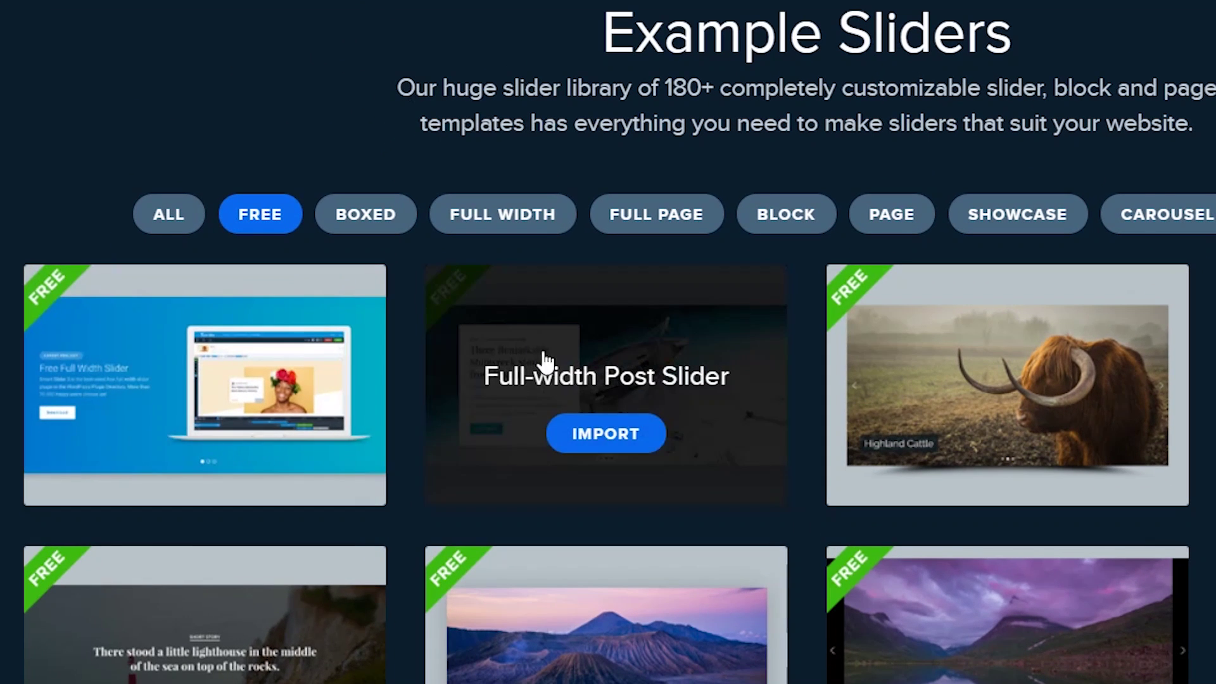
pyautogui.click(614, 445)
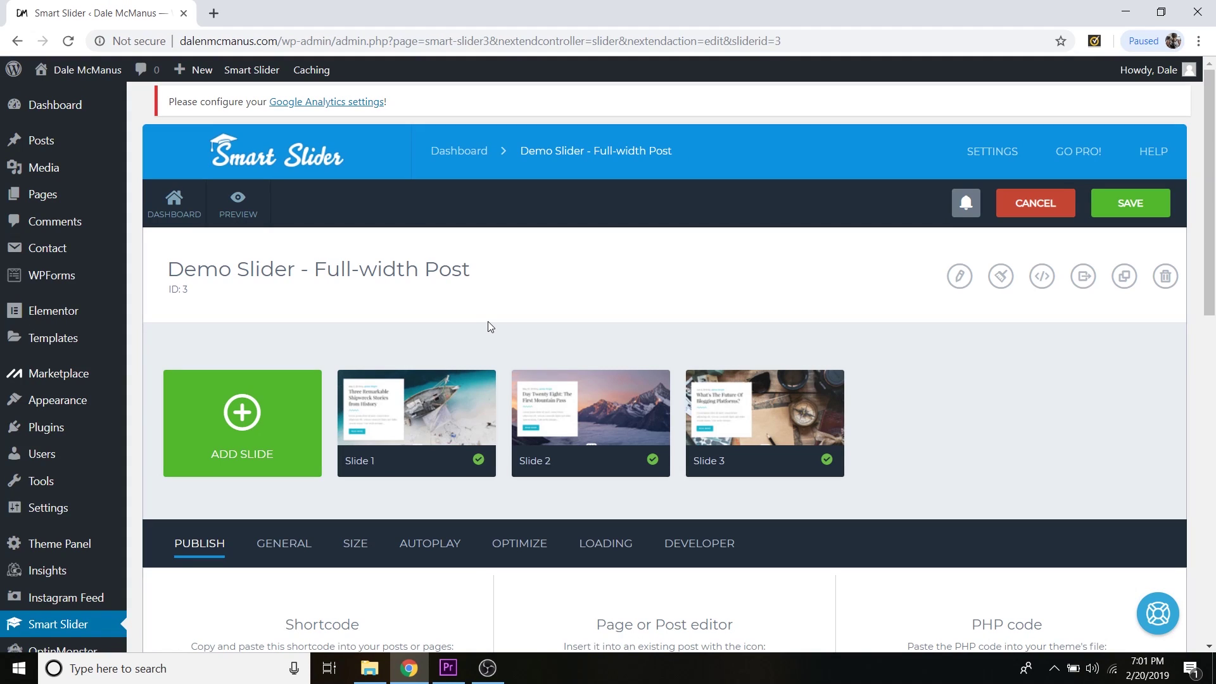
# Open Slide 1 of 'Demo Slider - Full-width Post' in the slide editor.
pyautogui.moveTo(736, 431)
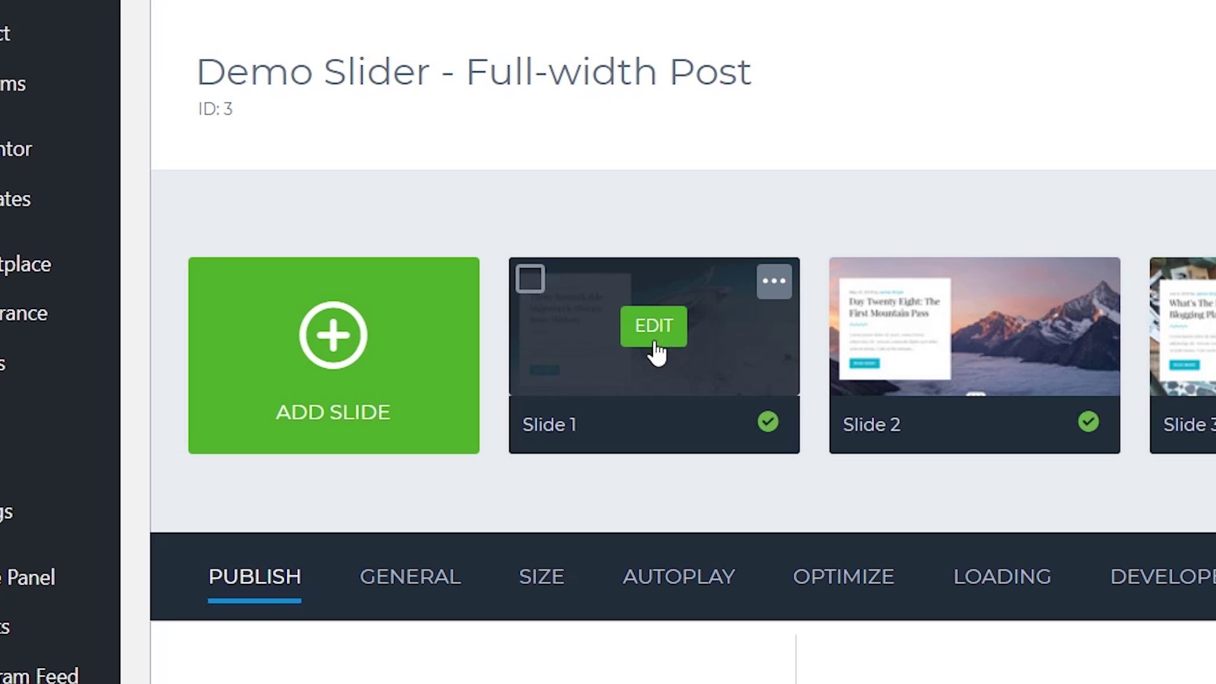
pyautogui.click(656, 342)
pyautogui.scroll(-5, 754, 374)
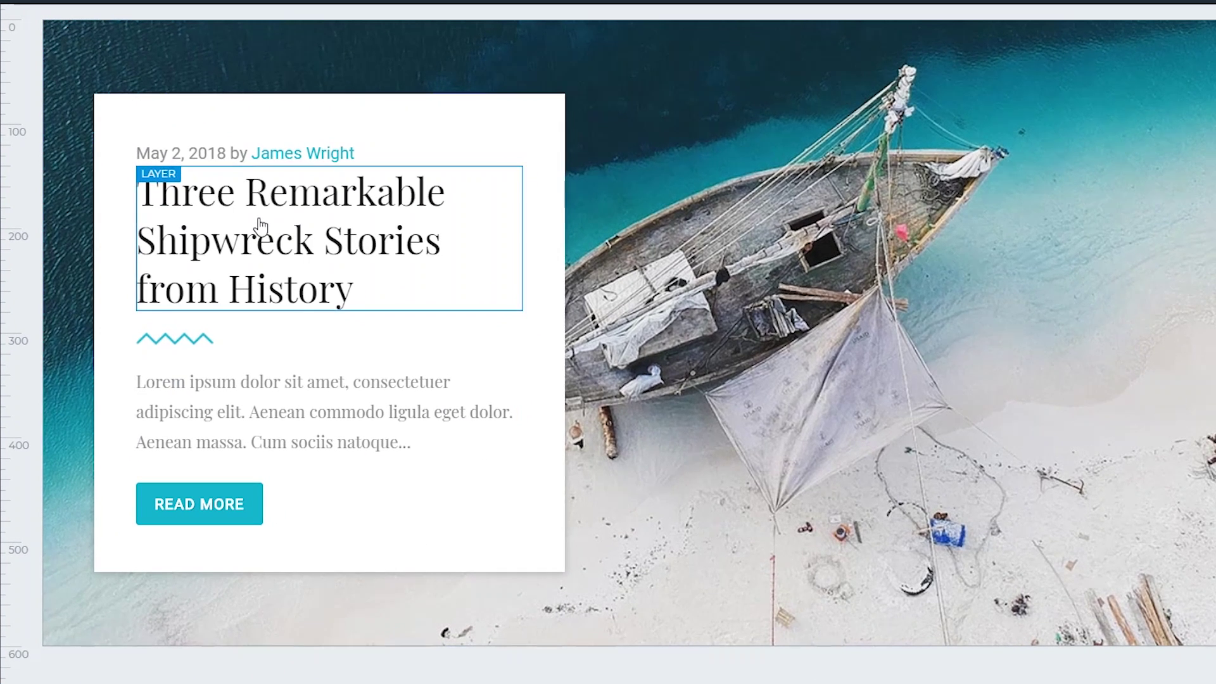
# Replace the Slide 1 headline text with 'Checkout this cool text I'm writing!'.
pyautogui.click(379, 298)
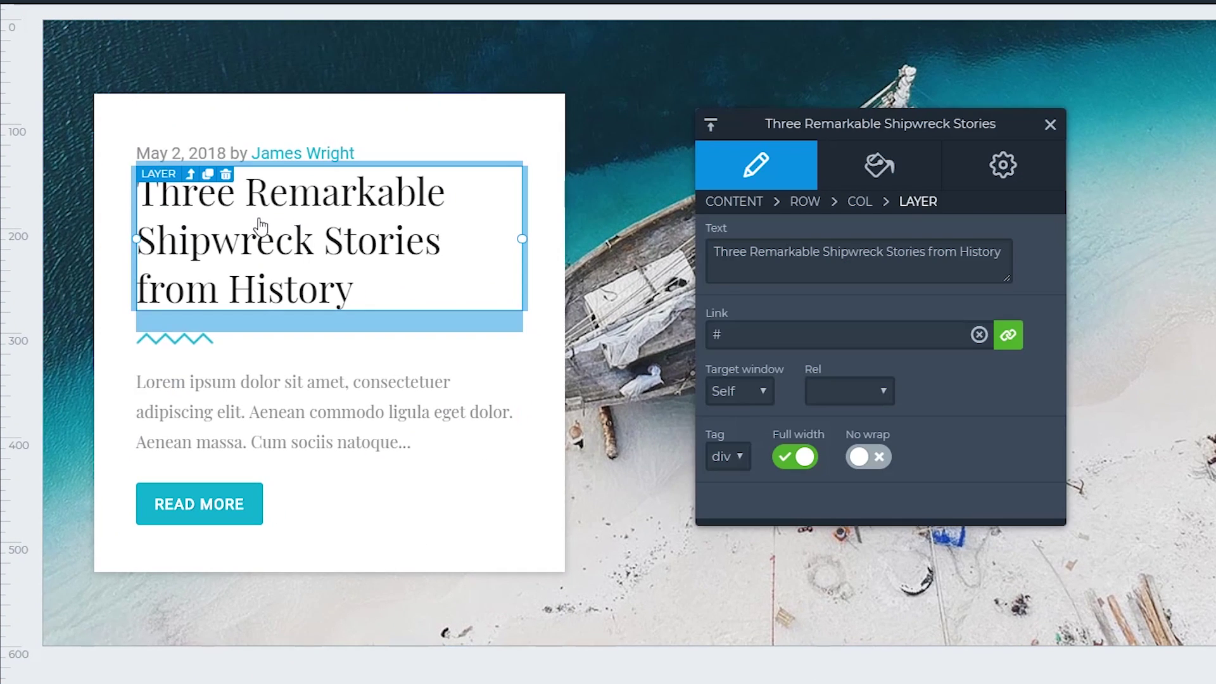
pyautogui.click(822, 249)
pyautogui.hotkey('ctrl', 'a')
pyautogui.write('Check')
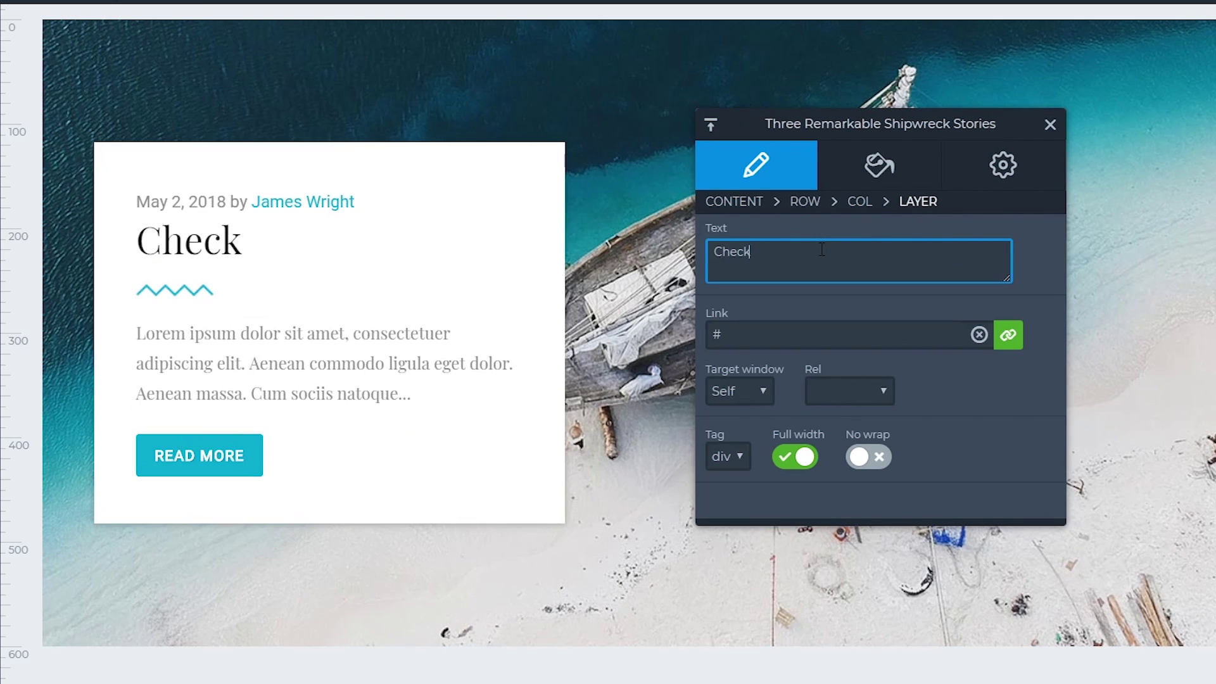
pyautogui.write("out this cool text I'm writing!")
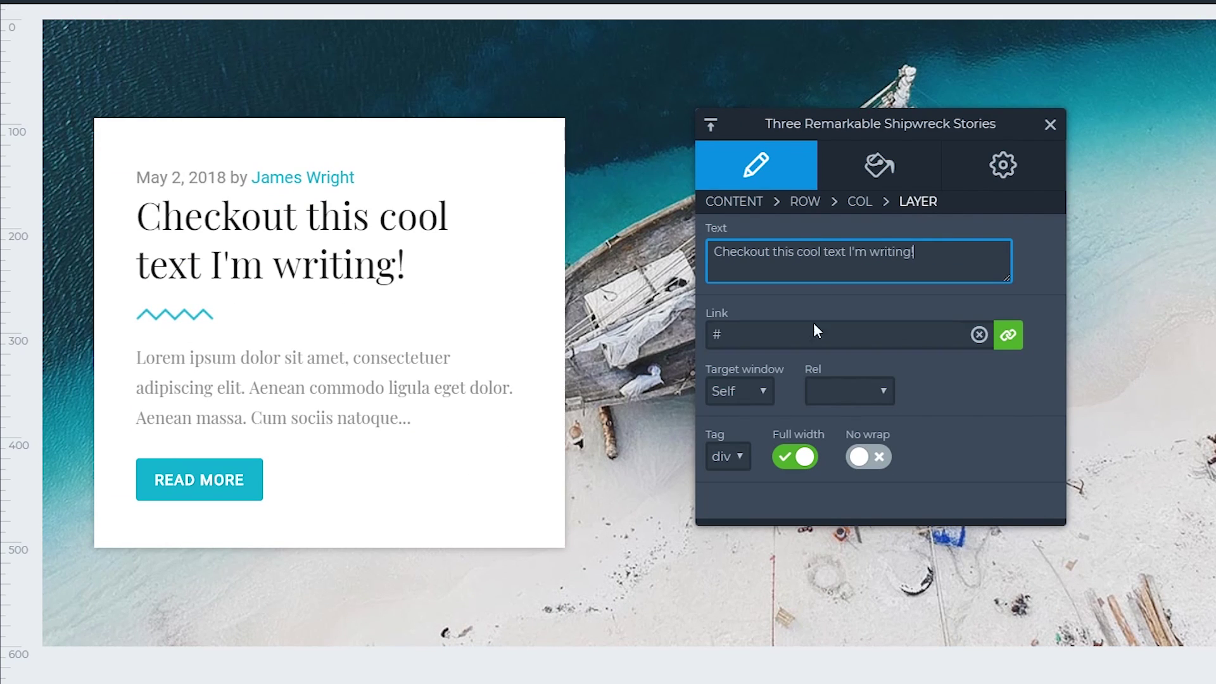
pyautogui.click(788, 336)
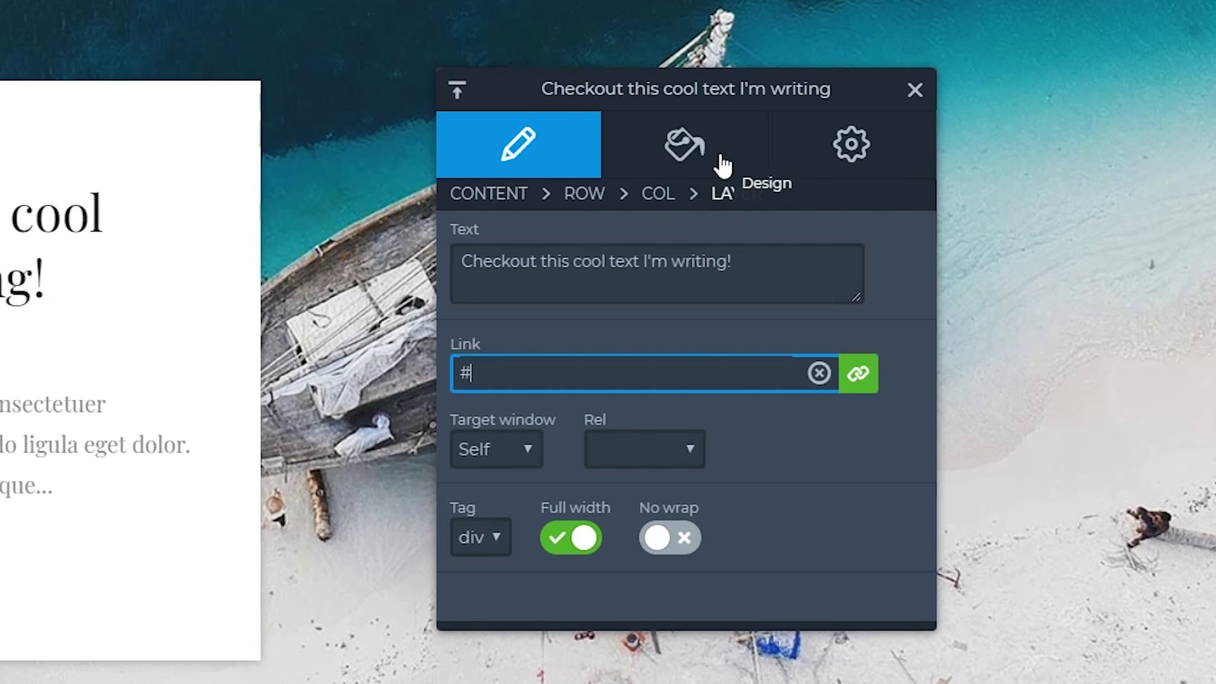
# Review the headline's design settings (font family, colour, size), leaving the Playfair Display 36 px styling unchanged.
pyautogui.click(723, 166)
pyautogui.click(578, 370)
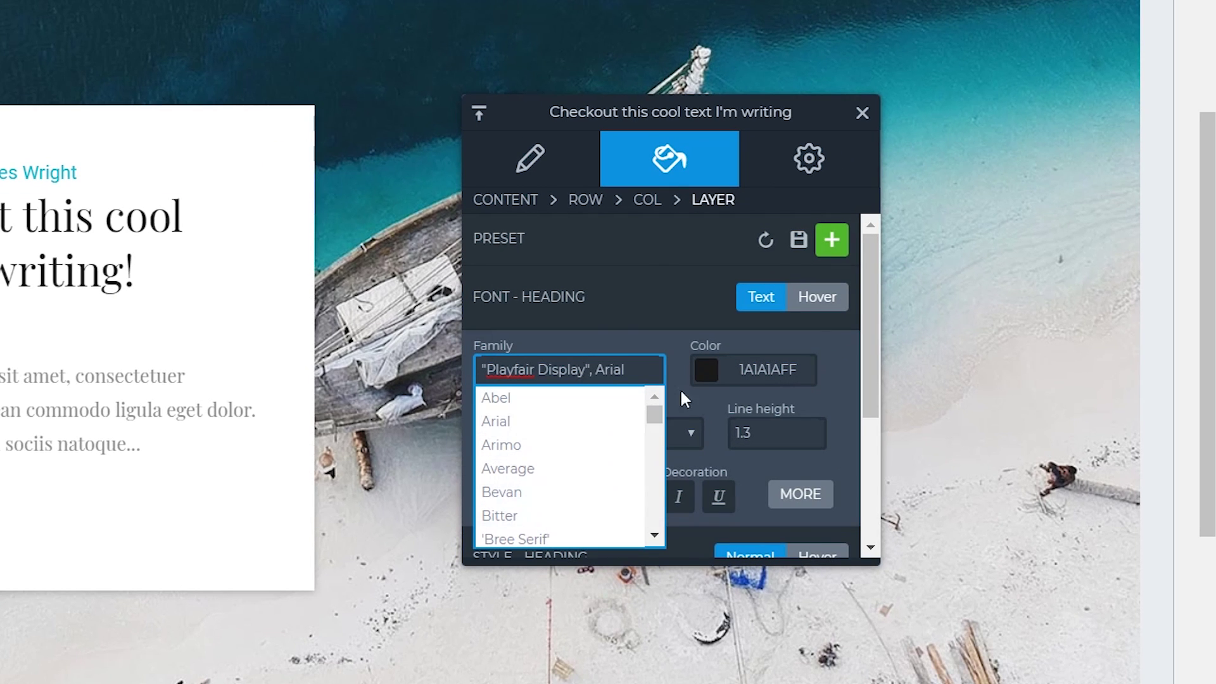
pyautogui.click(707, 370)
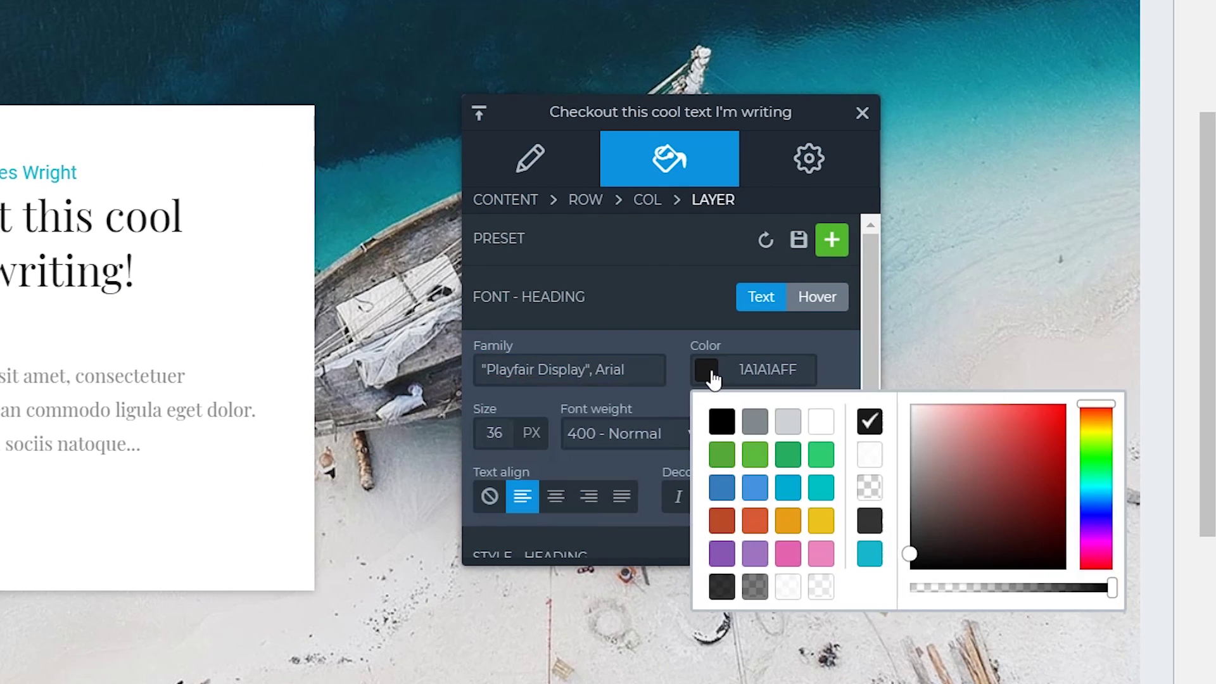
pyautogui.click(715, 379)
pyautogui.click(496, 432)
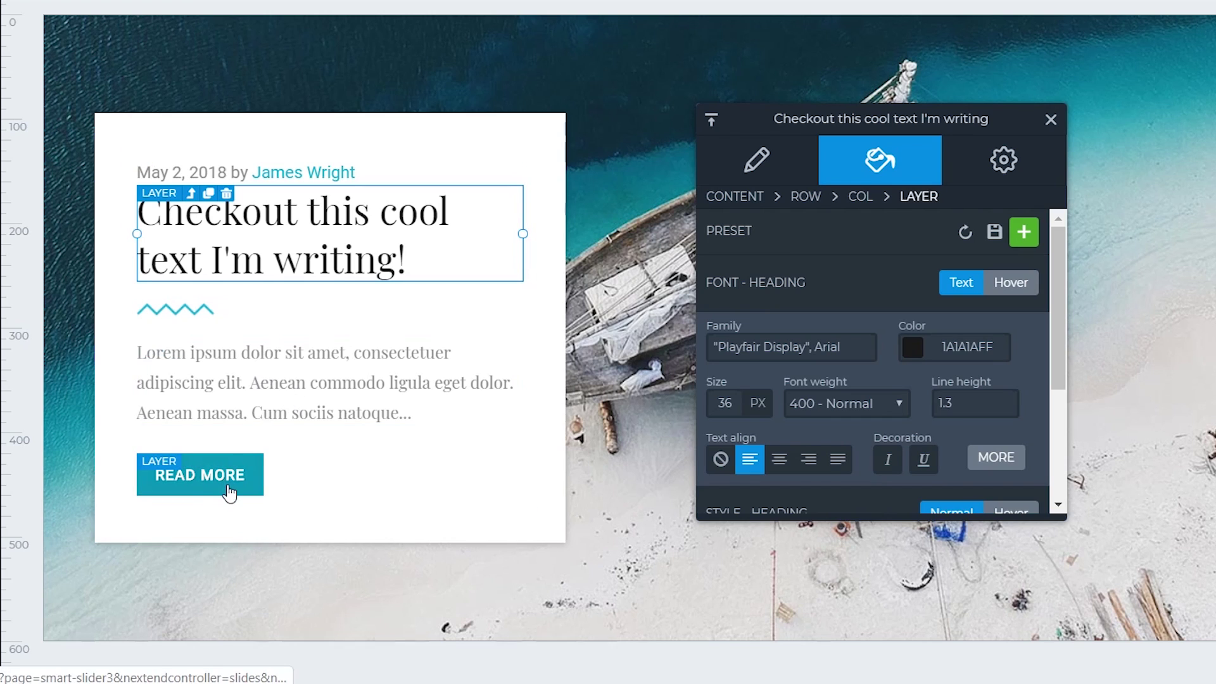
# Change the button label from 'READ MORE' to 'Click Me', keeping its '#' link.
pyautogui.click(203, 493)
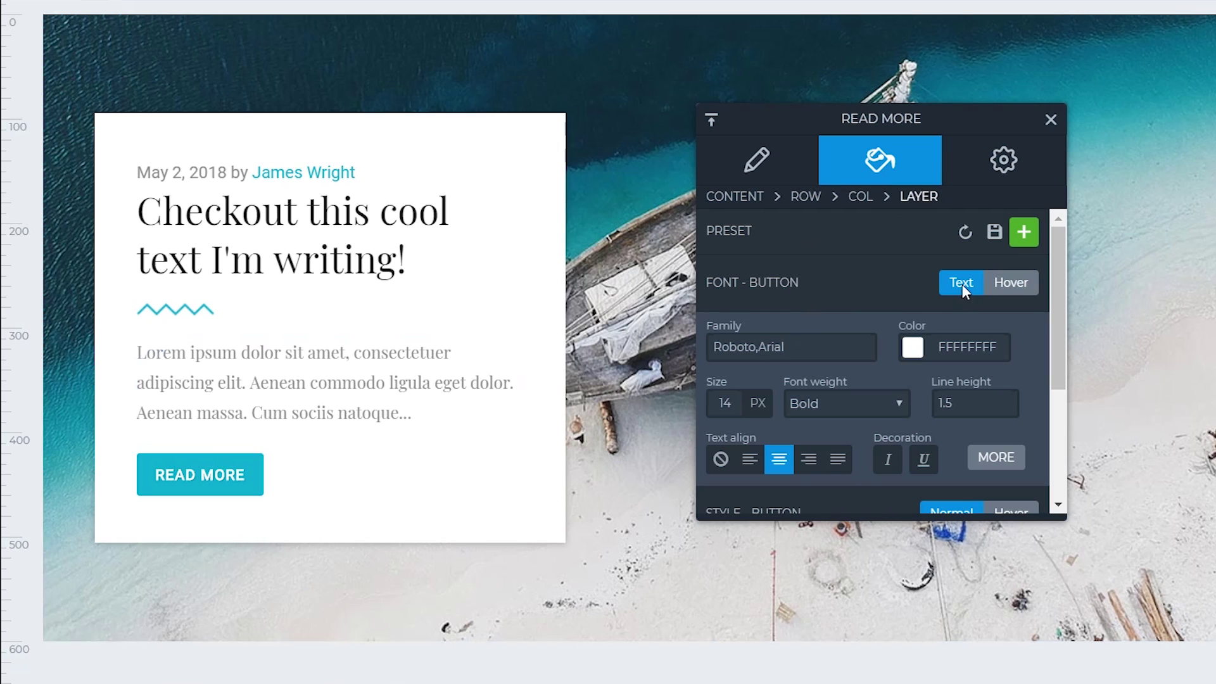
pyautogui.click(1021, 291)
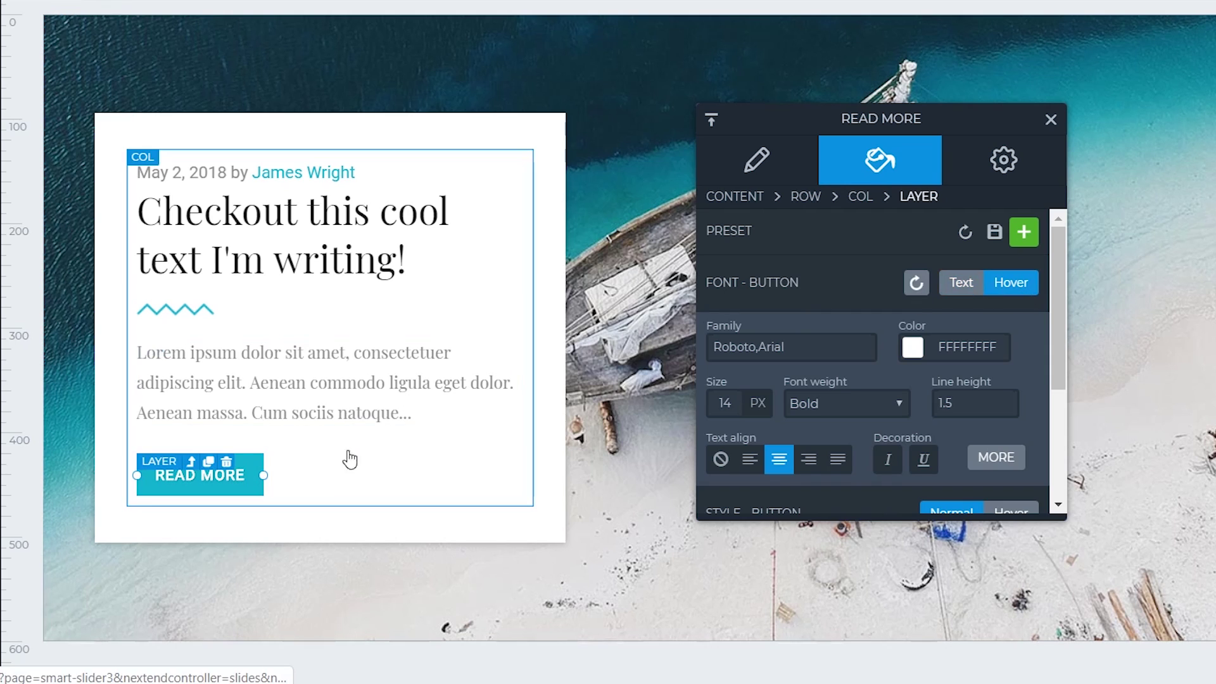
pyautogui.click(786, 178)
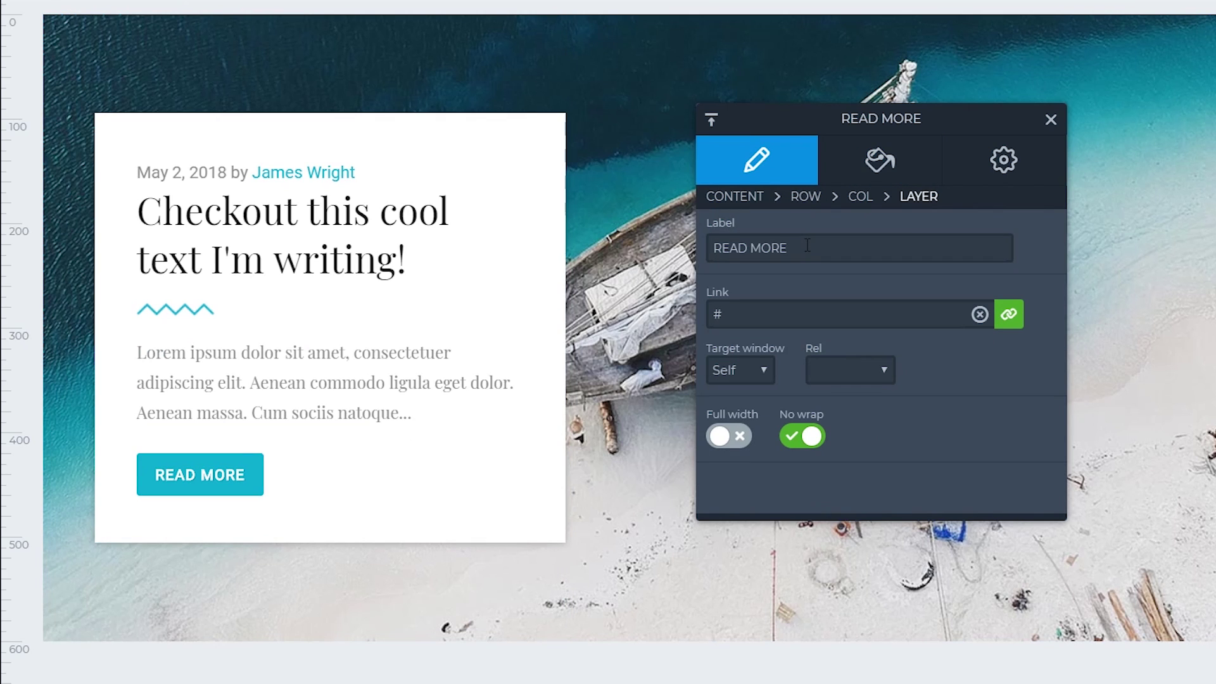
pyautogui.moveTo(806, 250); pyautogui.dragTo(706, 239)
pyautogui.write('Click Me')
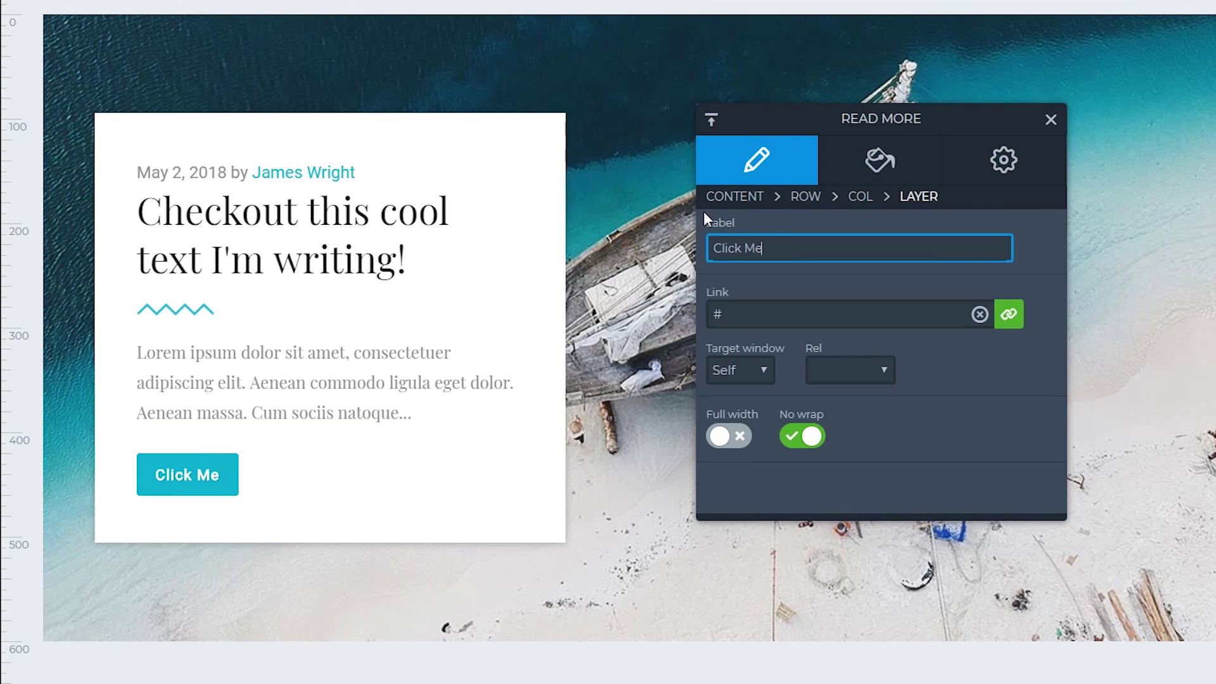
pyautogui.click(762, 315)
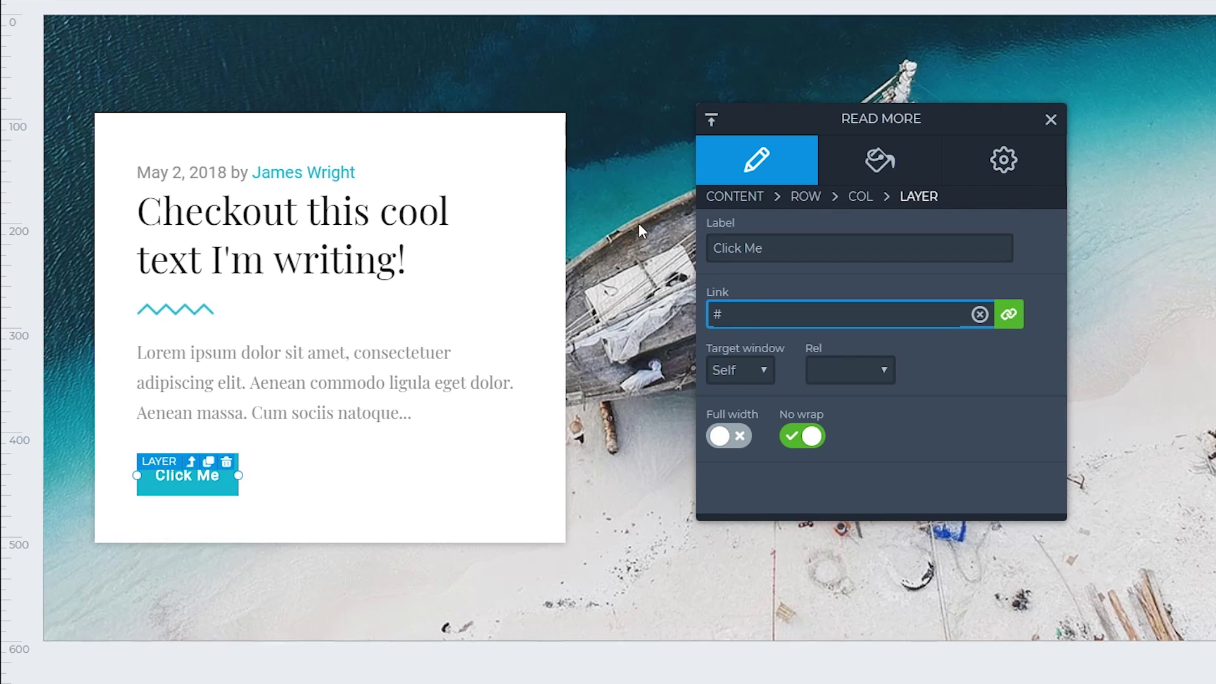
# Lower the row background colour's alpha so the white text card becomes semi-transparent.
pyautogui.click(503, 130)
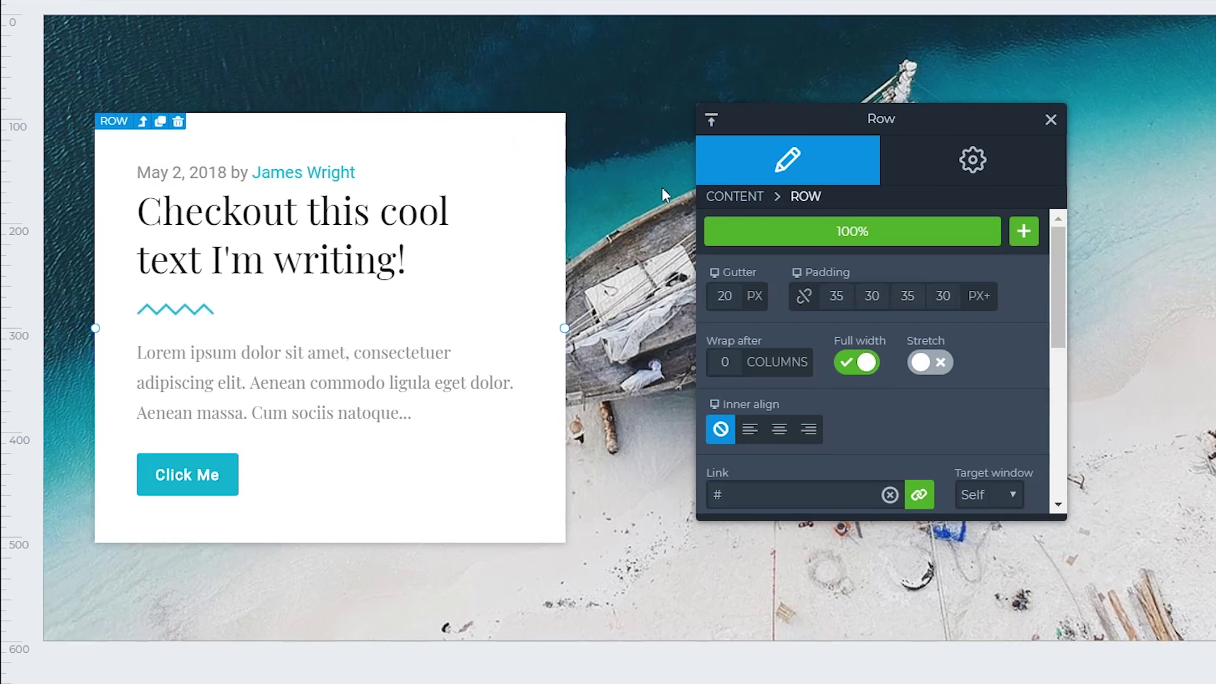
pyautogui.scroll(-3, 1013, 388)
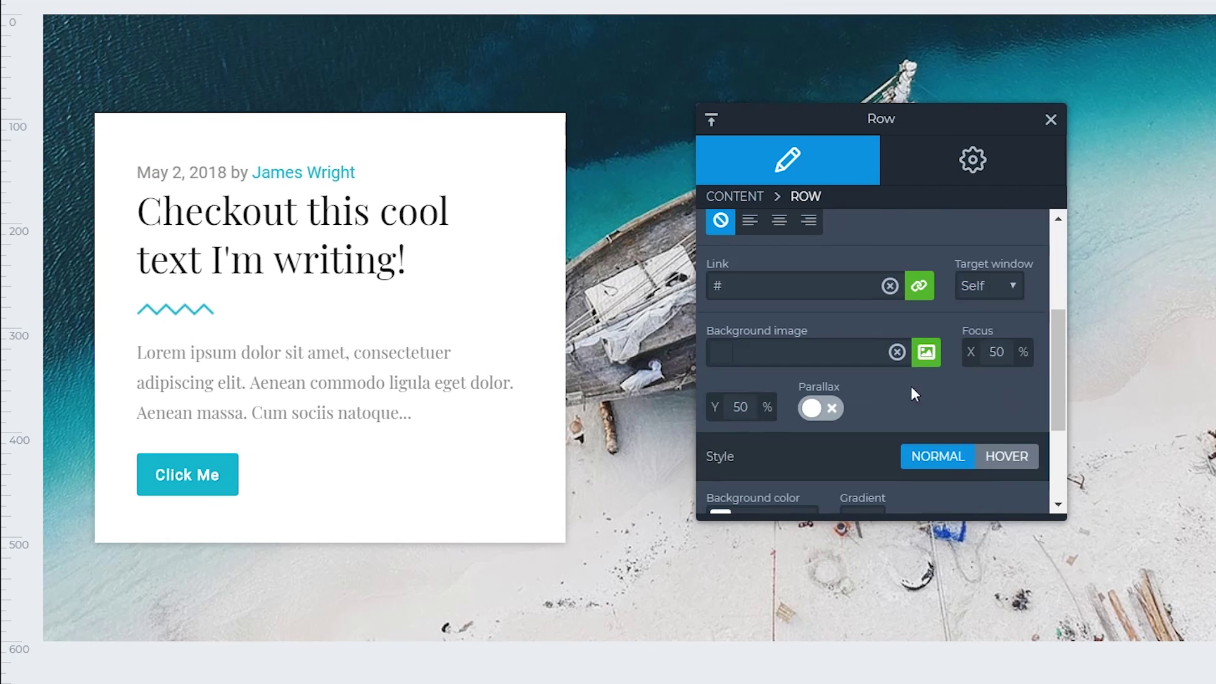
pyautogui.scroll(-3, 880, 399)
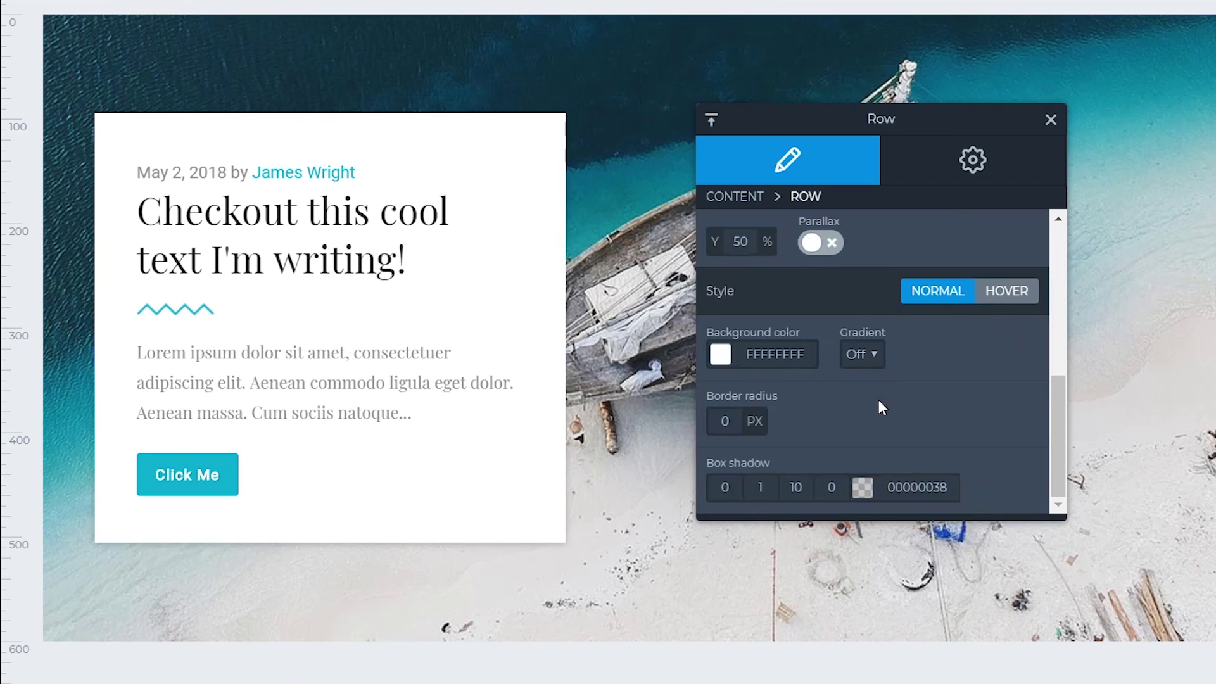
pyautogui.click(722, 357)
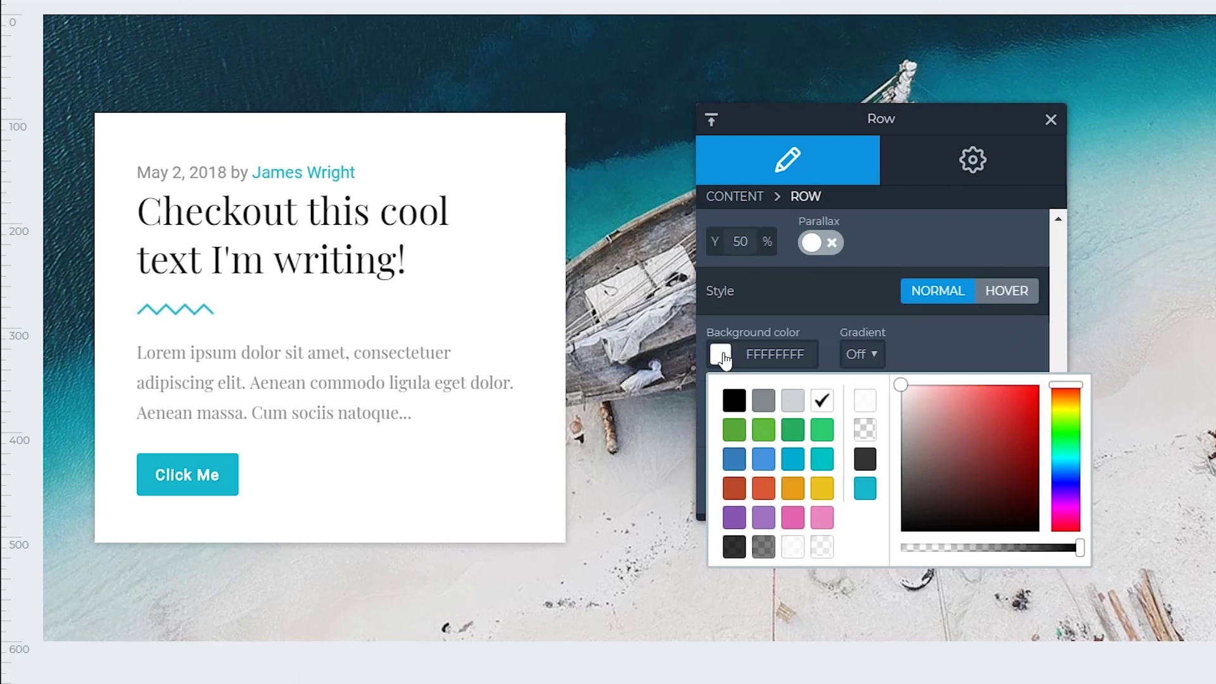
pyautogui.click(1075, 550)
pyautogui.moveTo(1076, 552); pyautogui.dragTo(1044, 557)
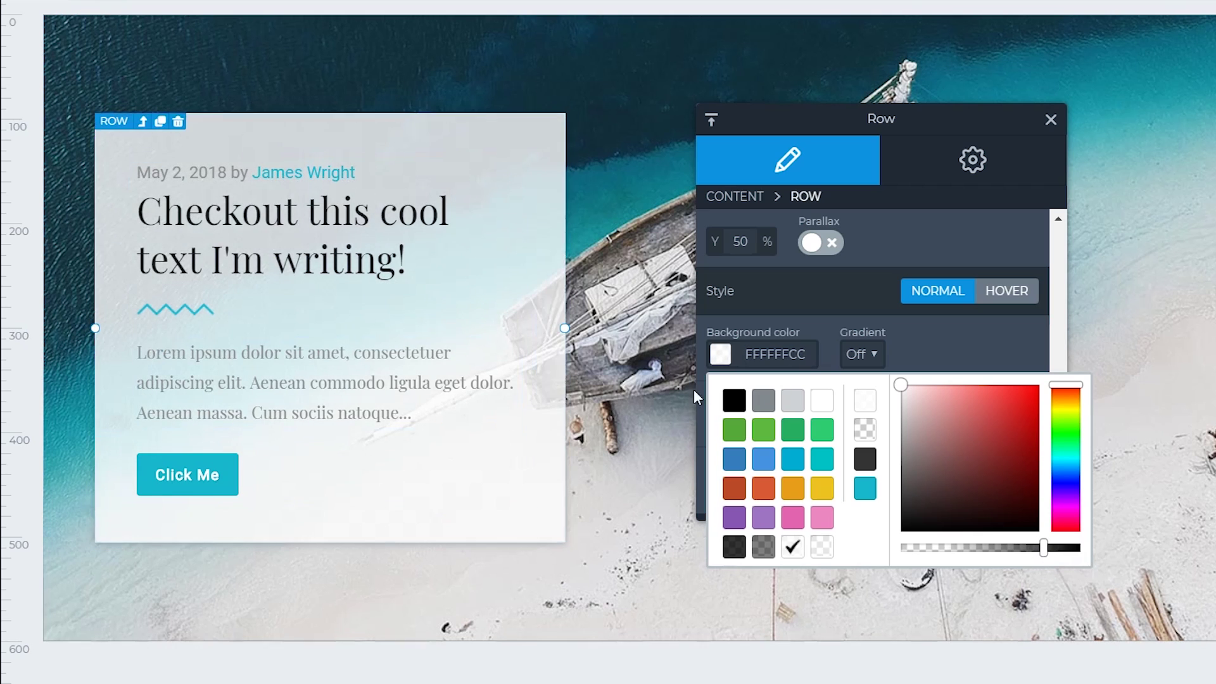
pyautogui.click(736, 356)
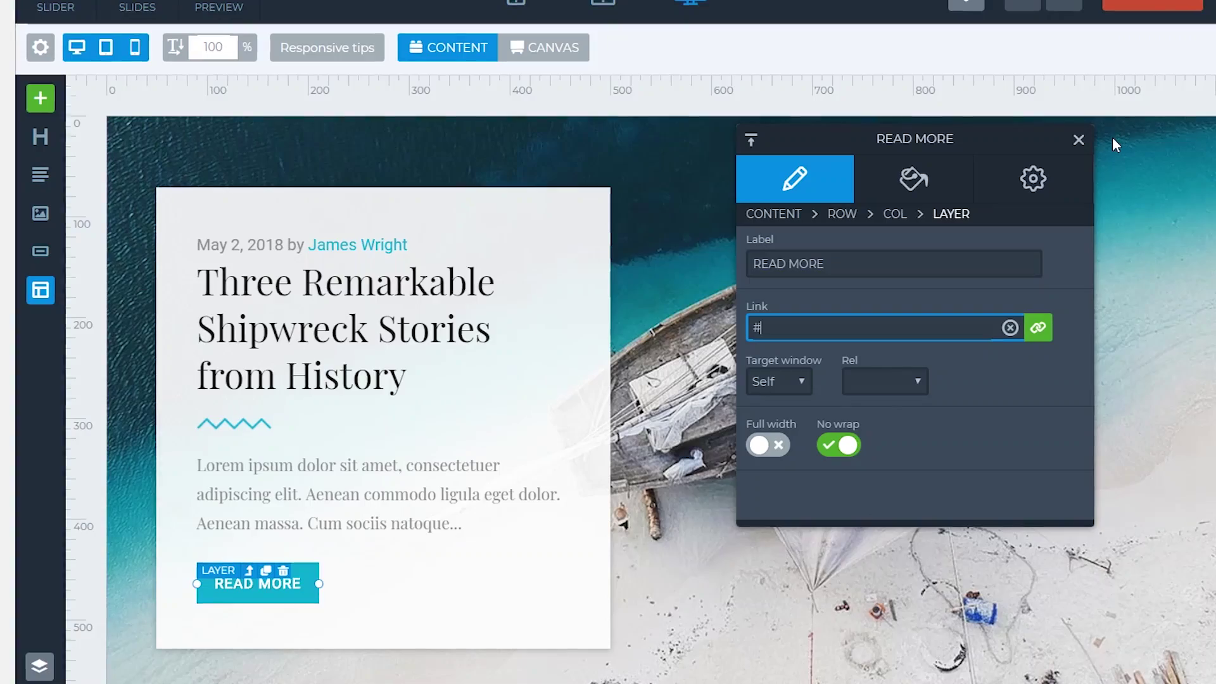
# Close the button settings and clear the Image path in Slide 1's Background settings.
pyautogui.click(1079, 140)
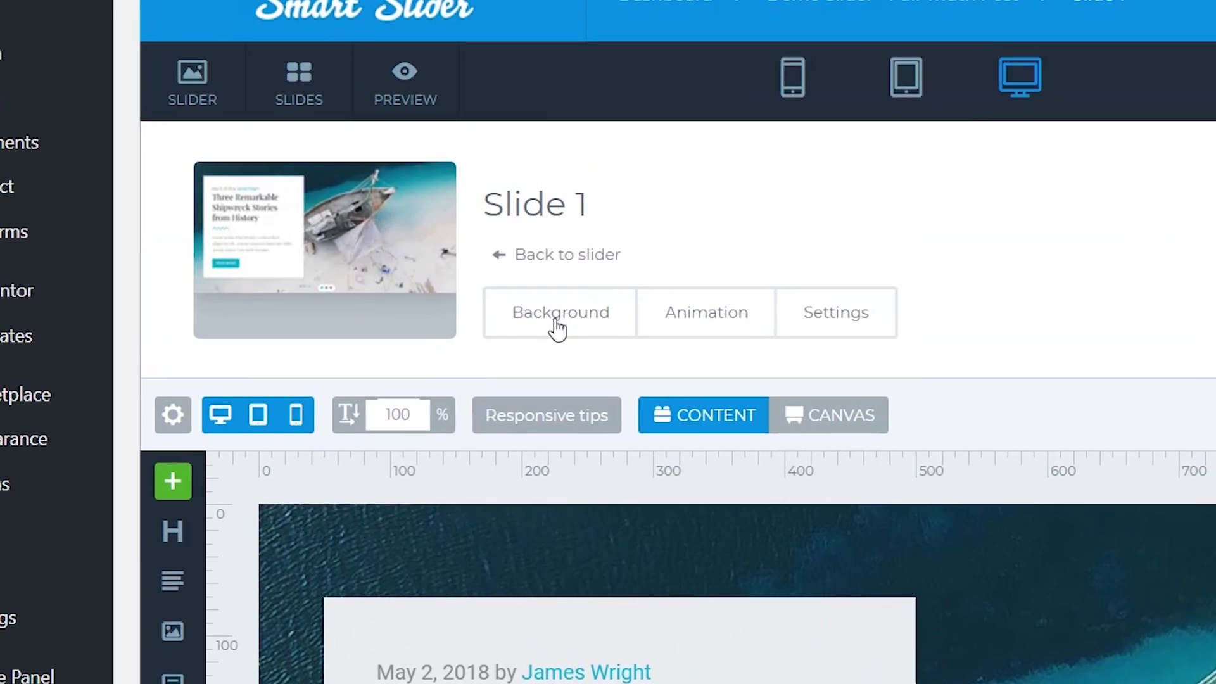
pyautogui.click(556, 329)
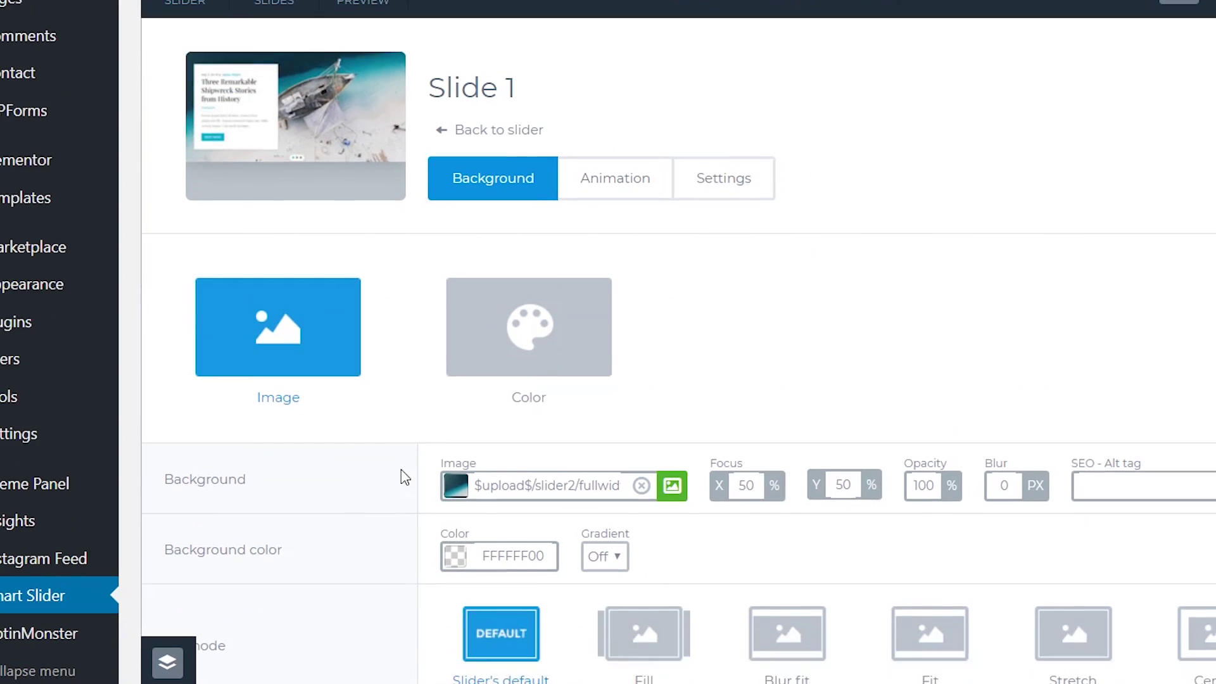
pyautogui.scroll(-3, 405, 477)
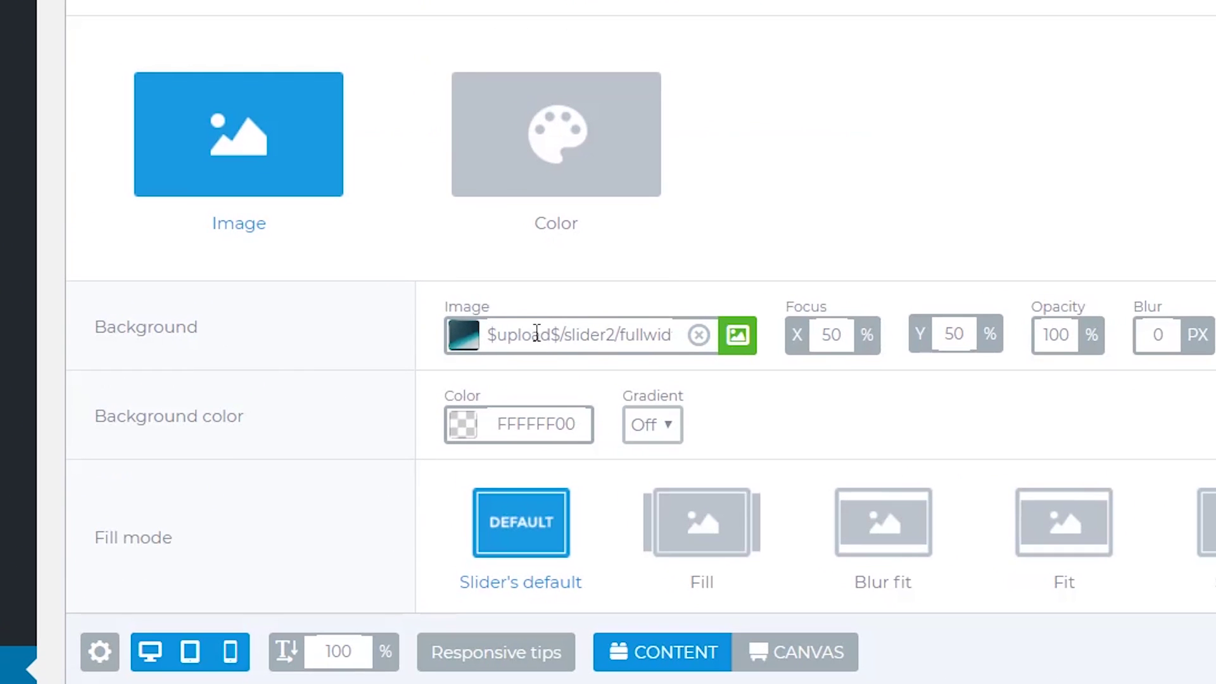
pyautogui.click(701, 342)
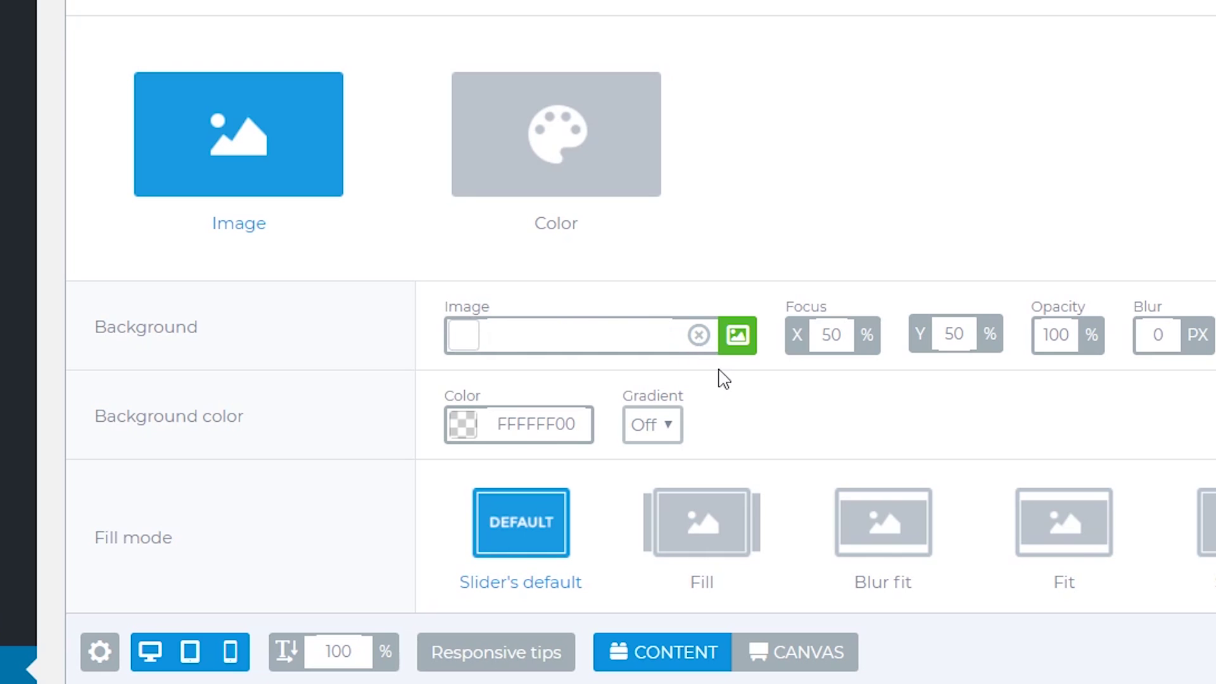
# Upload sea-2755908_1920.jpg from Downloads and select it as Slide 1's background image.
pyautogui.click(739, 339)
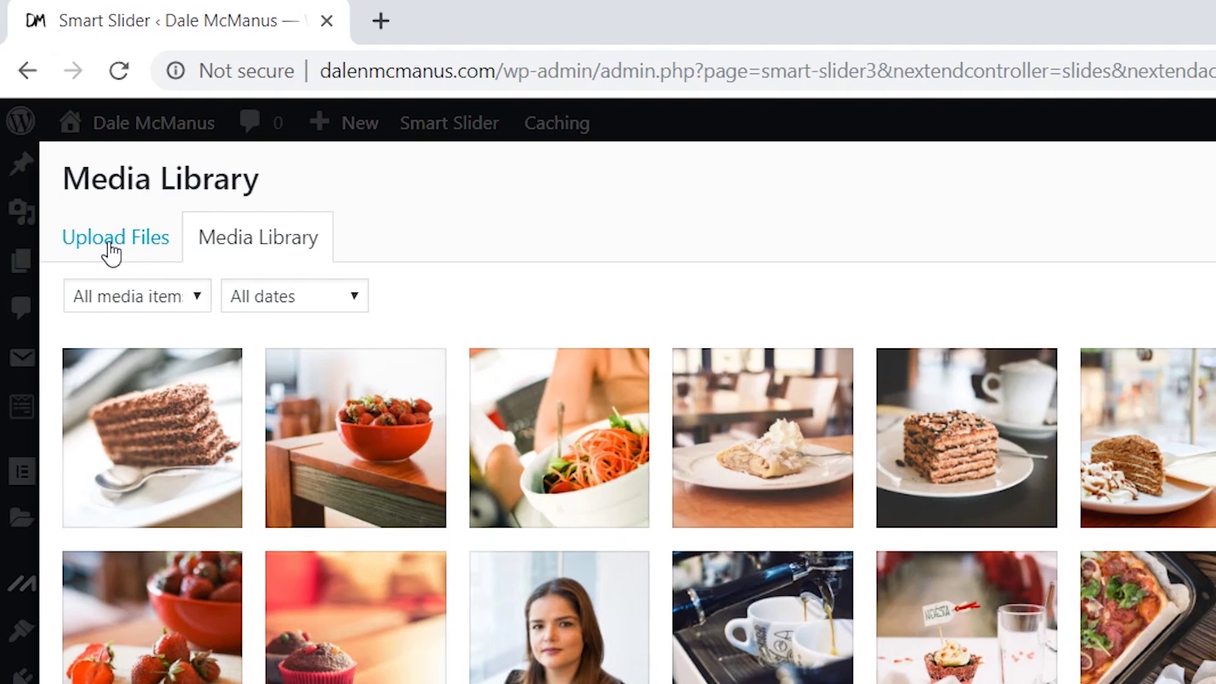
pyautogui.click(111, 248)
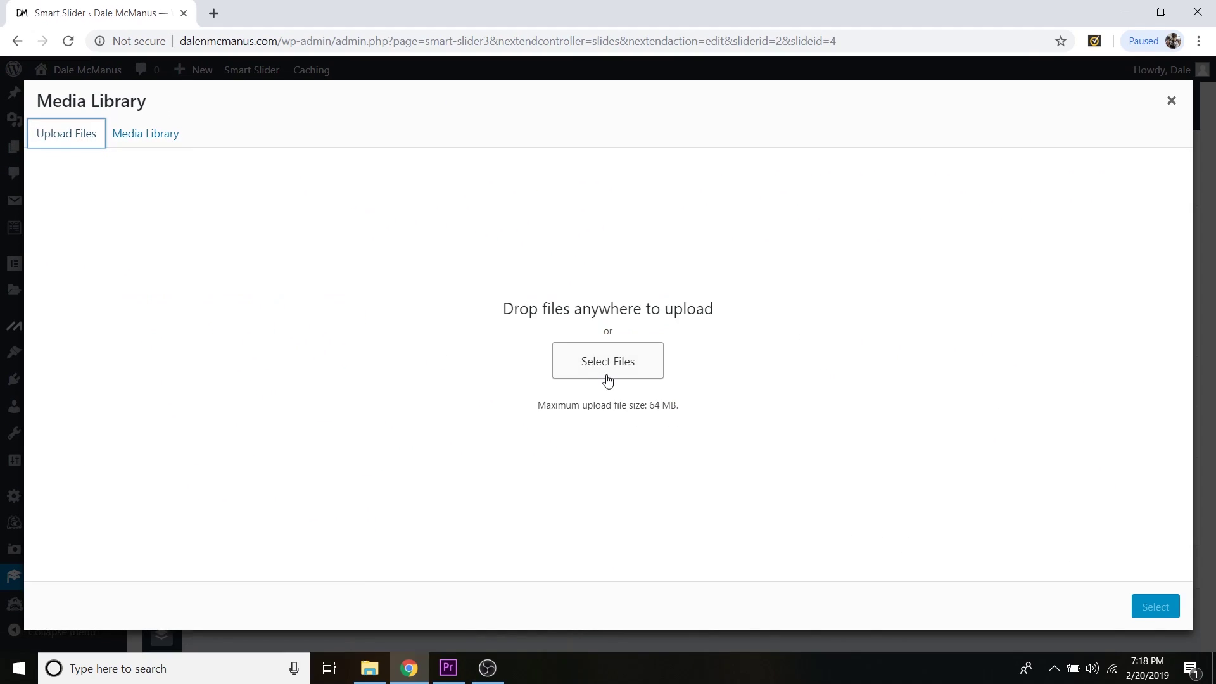
pyautogui.click(609, 362)
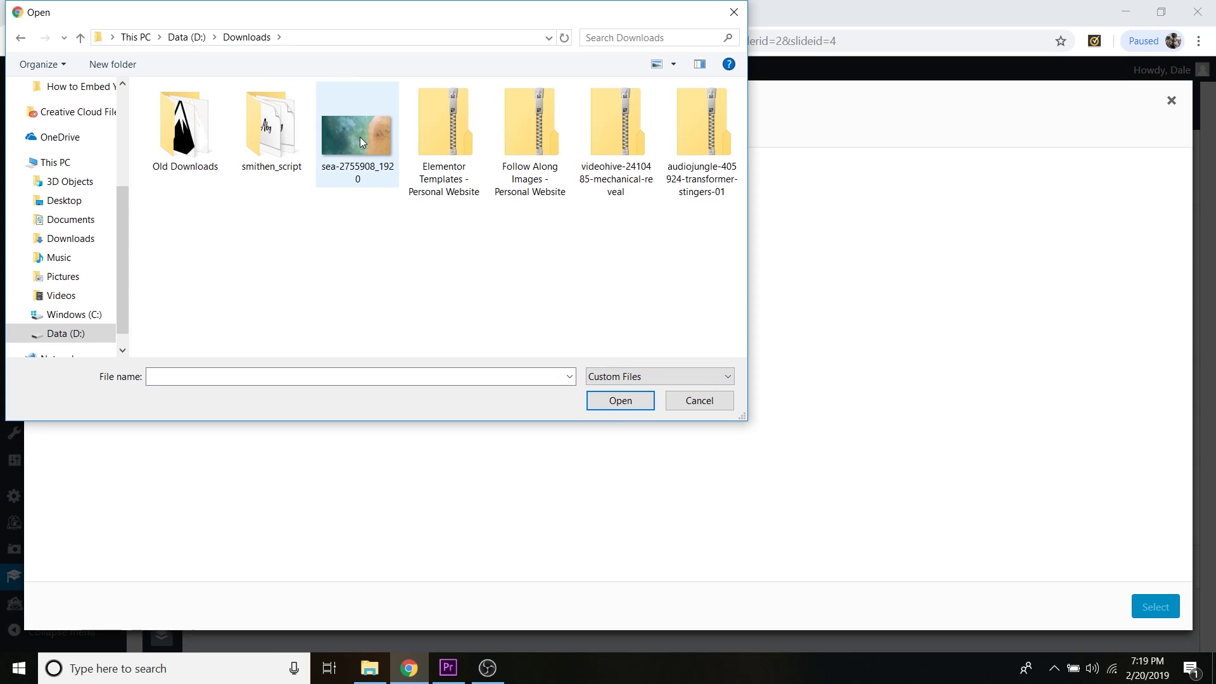
pyautogui.click(360, 137)
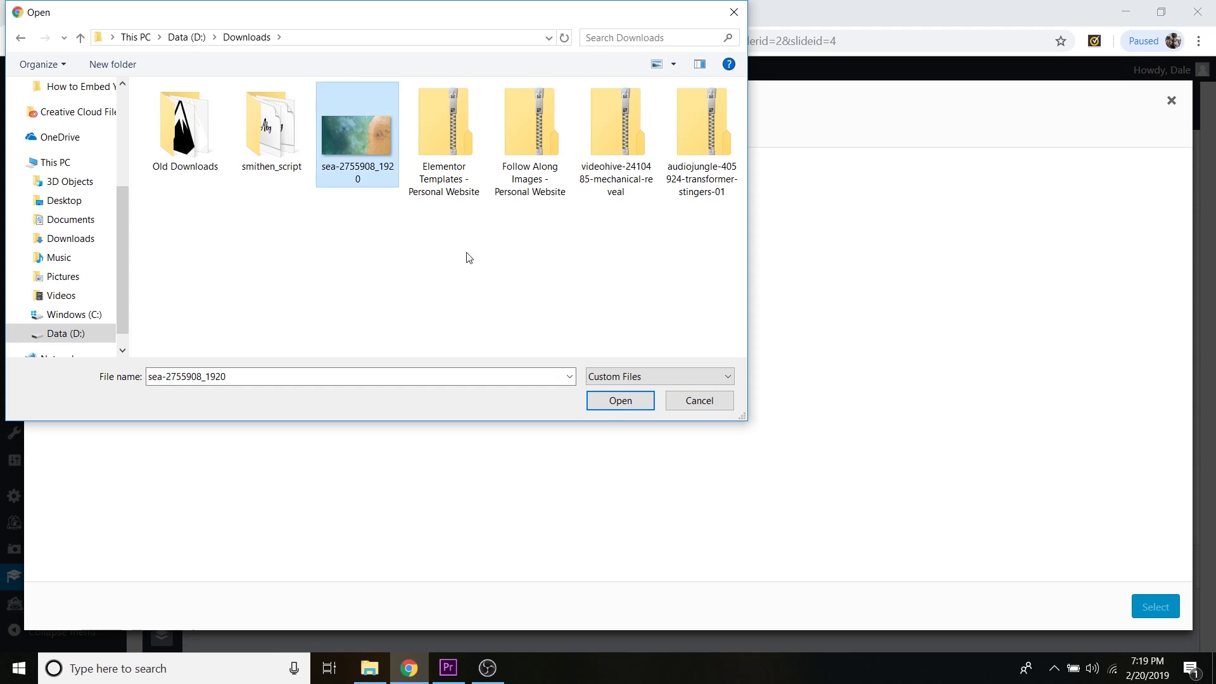
pyautogui.click(633, 406)
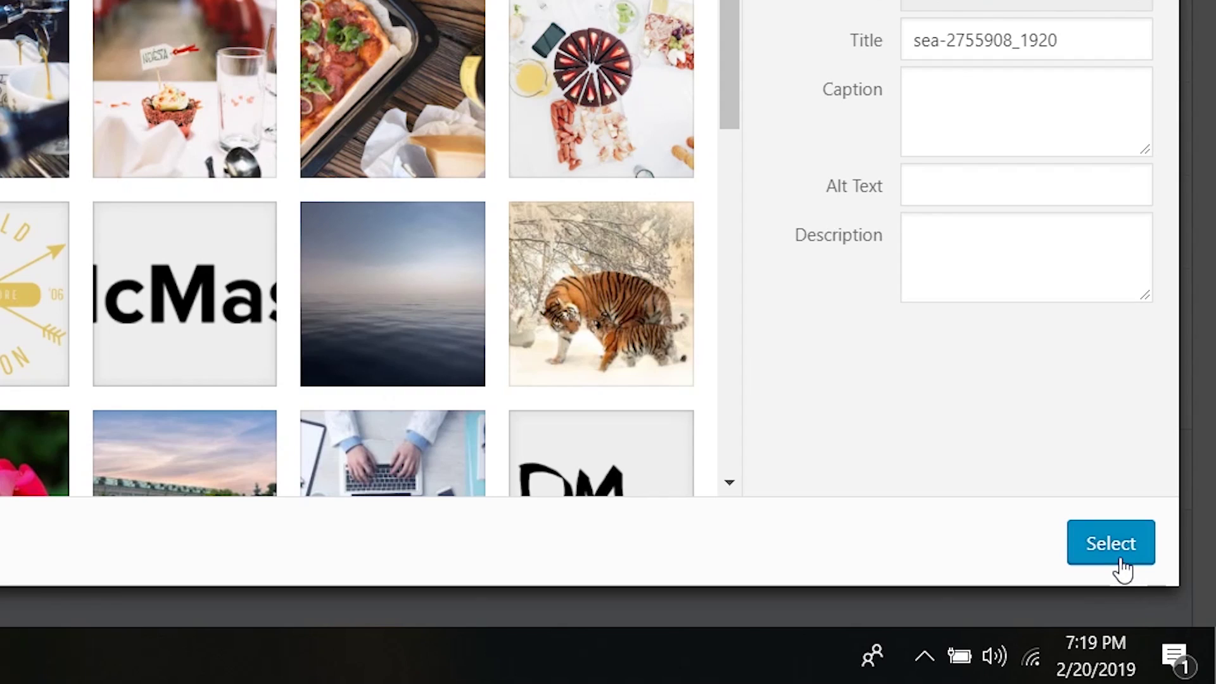
pyautogui.click(1122, 570)
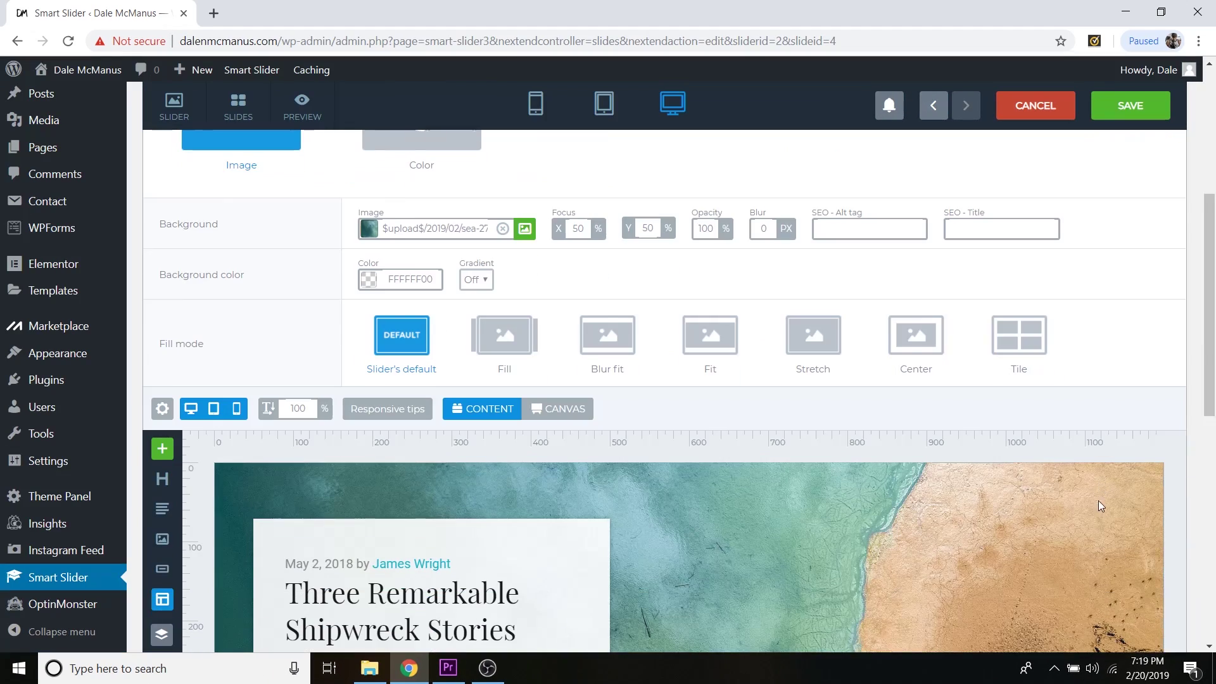
# Check Slide 1's new sea-and-sand aerial background and save the slide.
pyautogui.scroll(-2, 1077, 497)
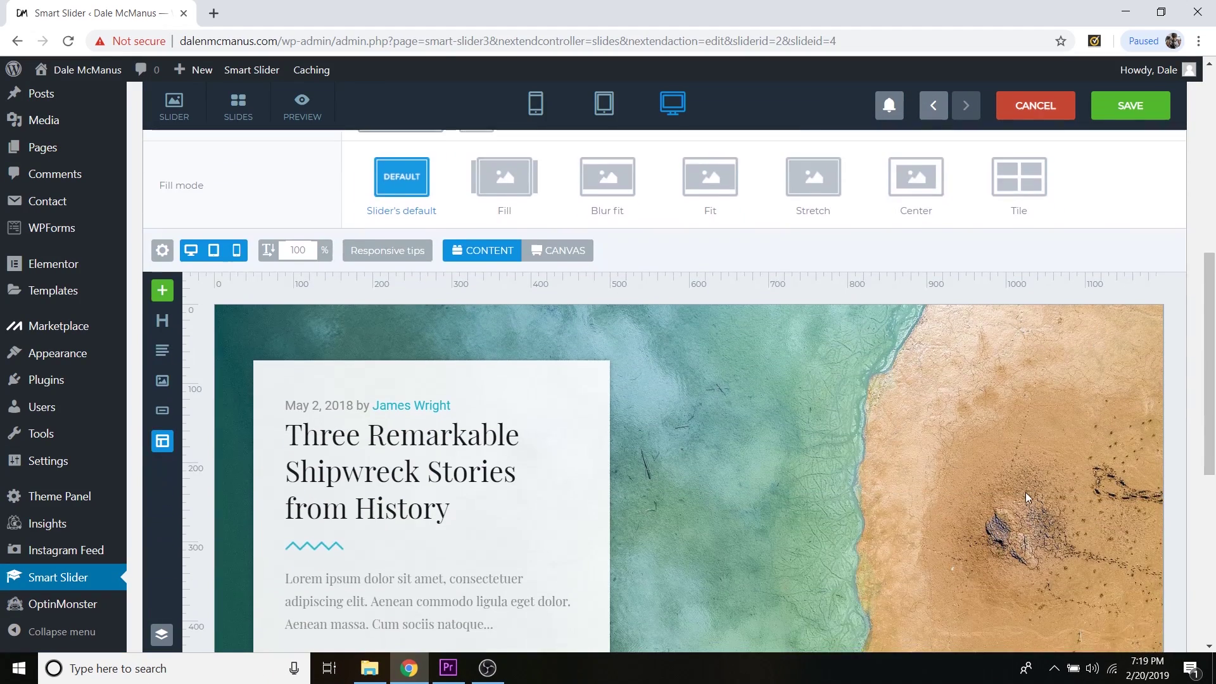
pyautogui.scroll(-2, 950, 456)
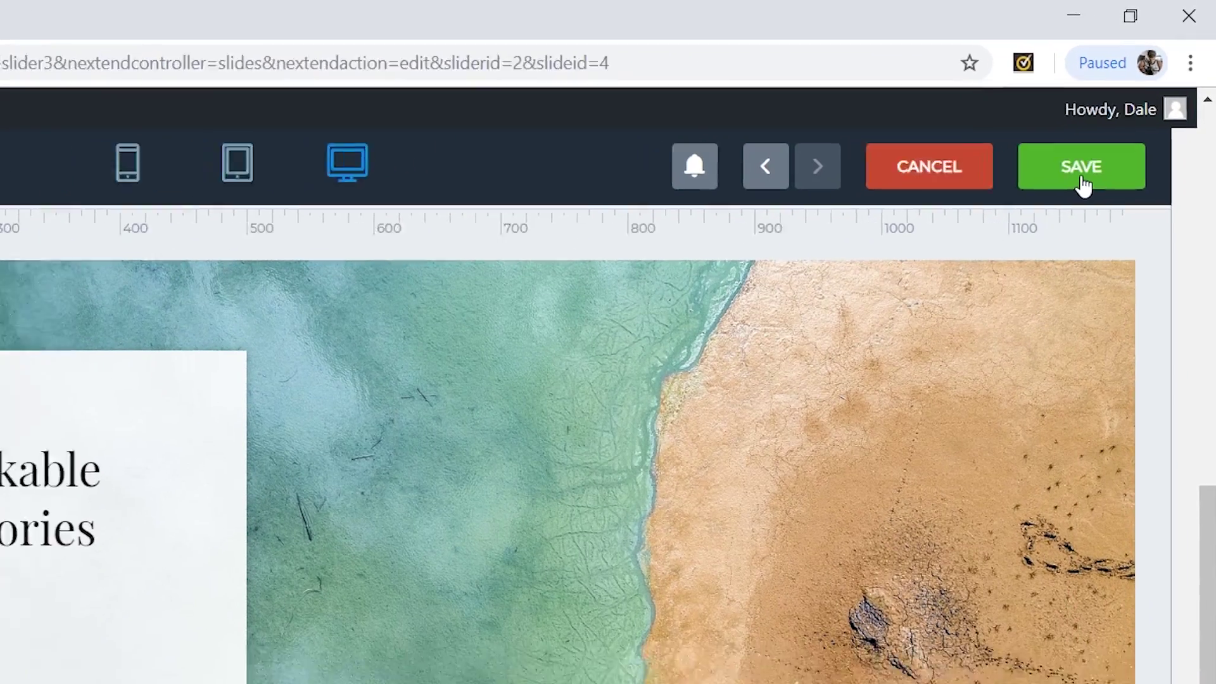
pyautogui.click(1072, 187)
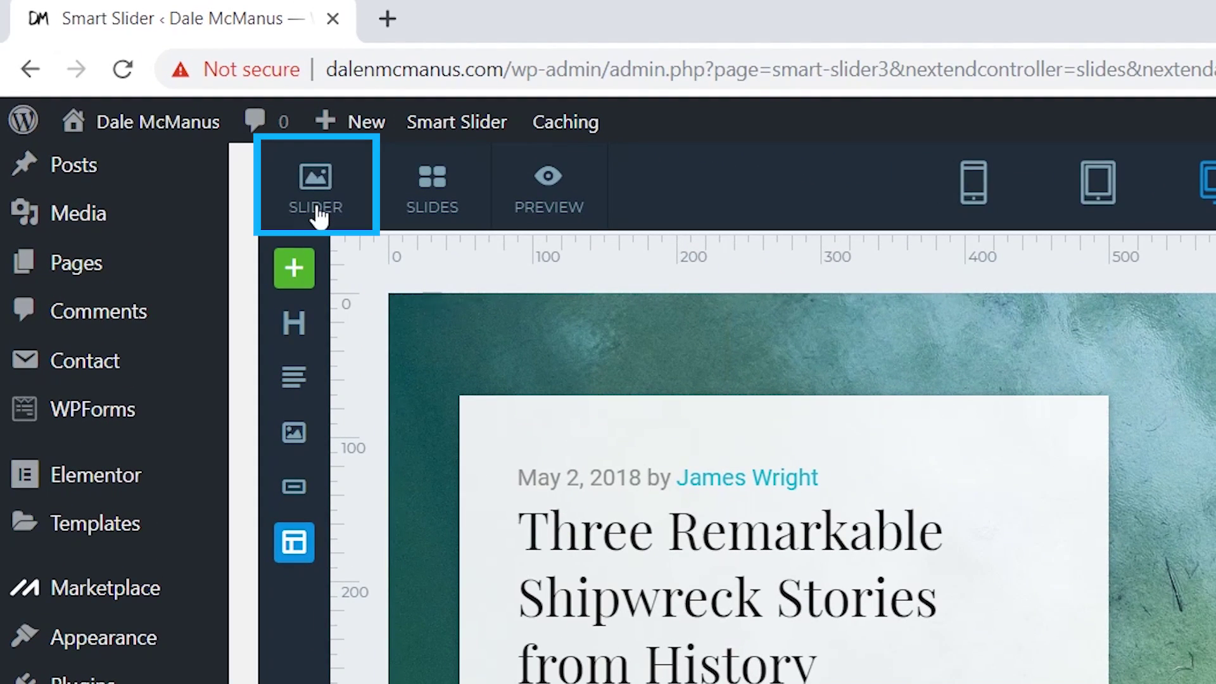
# Open the Demo Slider's General settings and show the animation section (Horizontal, 800 ms).
pyautogui.click(319, 215)
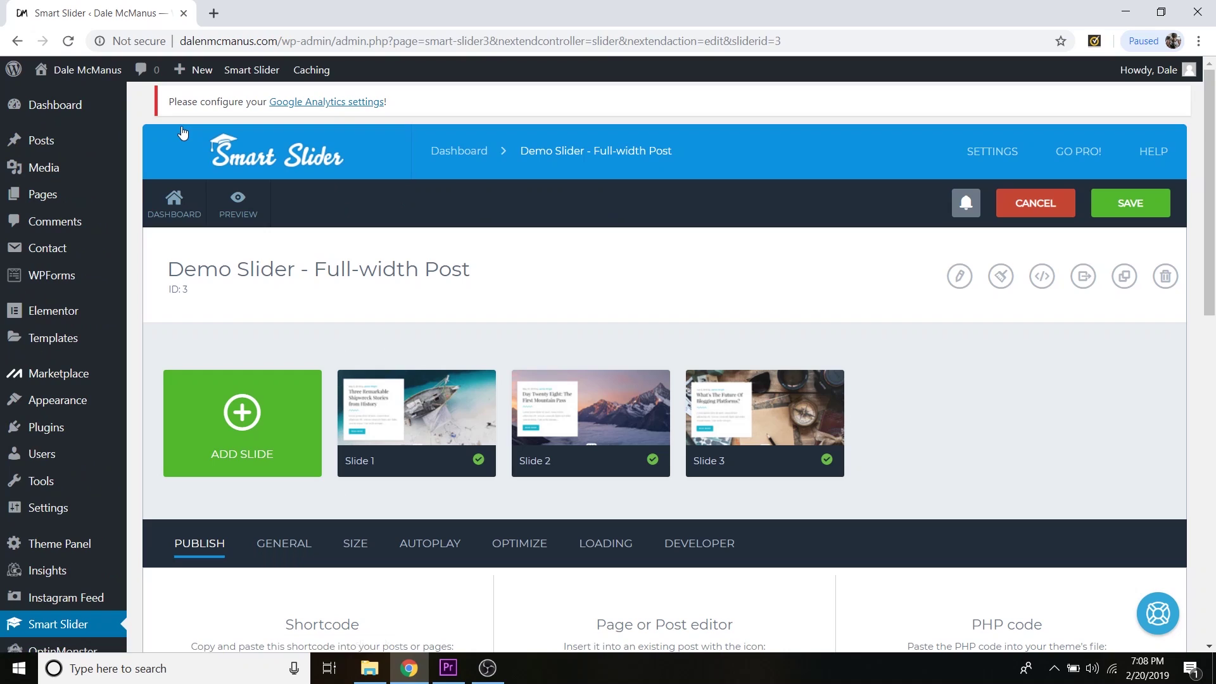
pyautogui.scroll(-3, 342, 330)
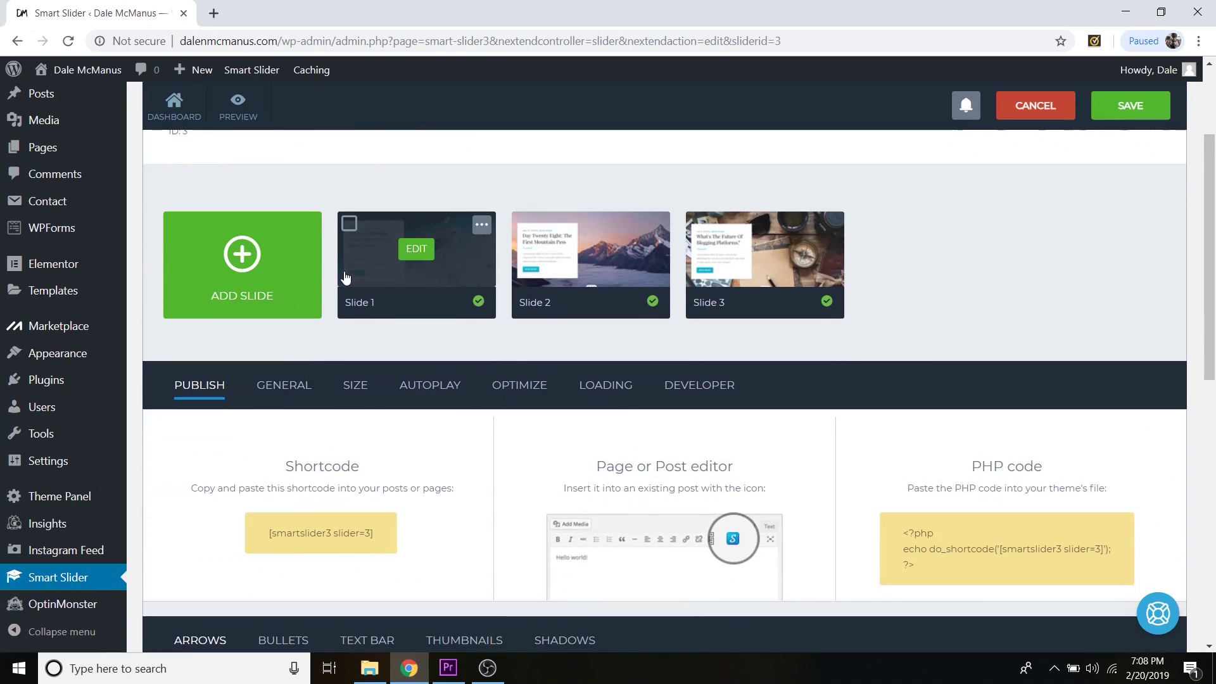
pyautogui.scroll(-1, 349, 285)
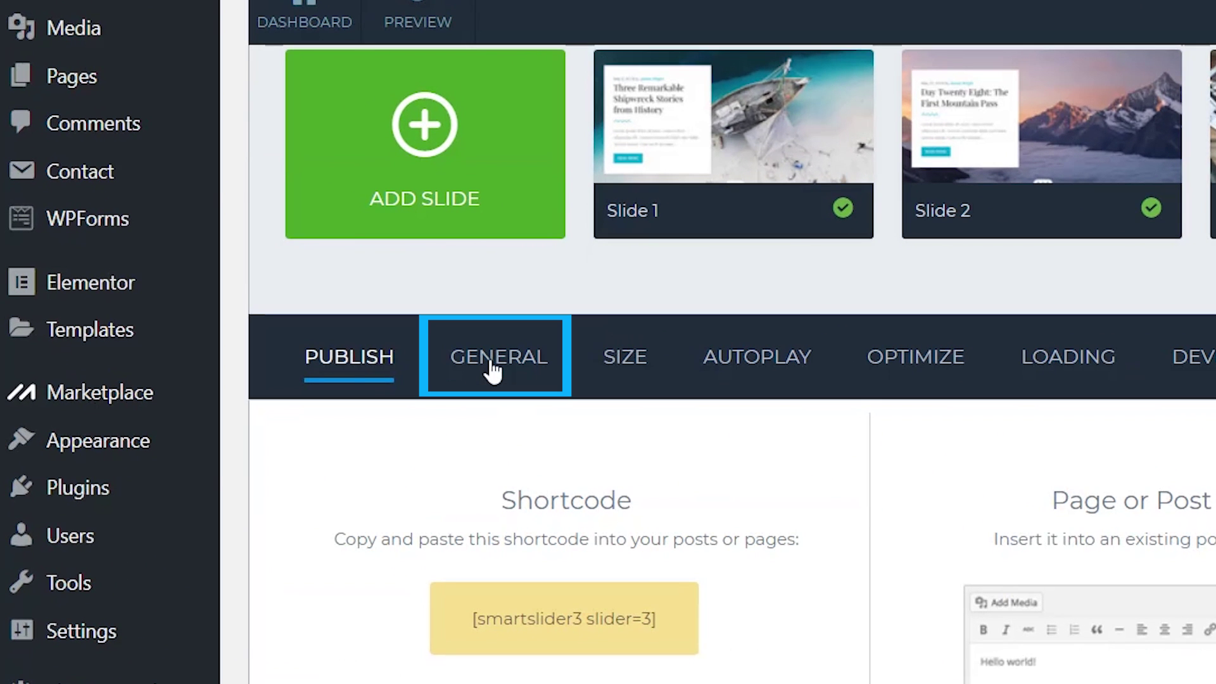
pyautogui.click(493, 371)
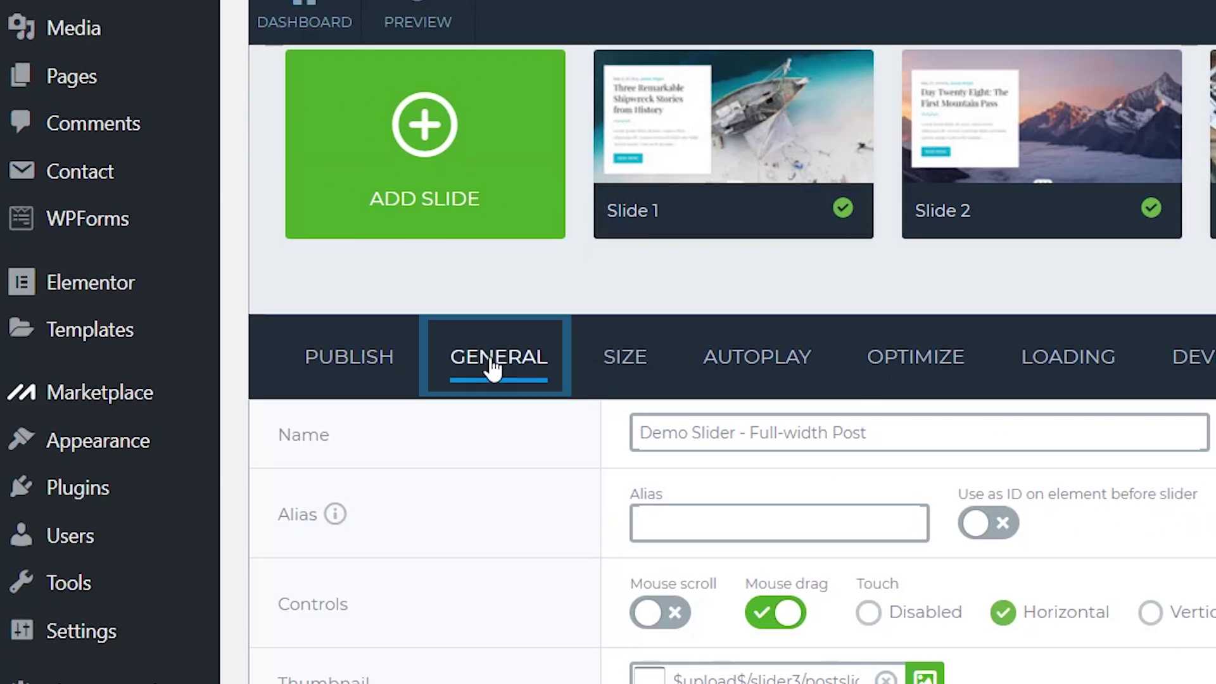
pyautogui.scroll(-1, 213, 297)
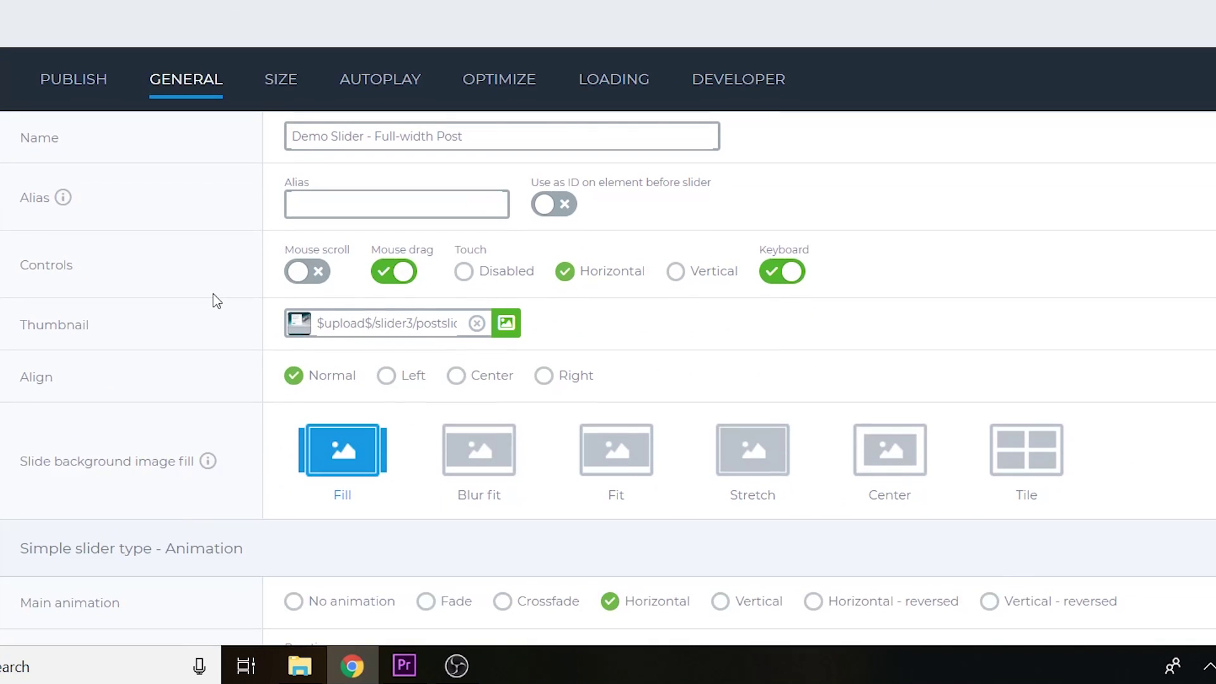
pyautogui.scroll(-1, 215, 304)
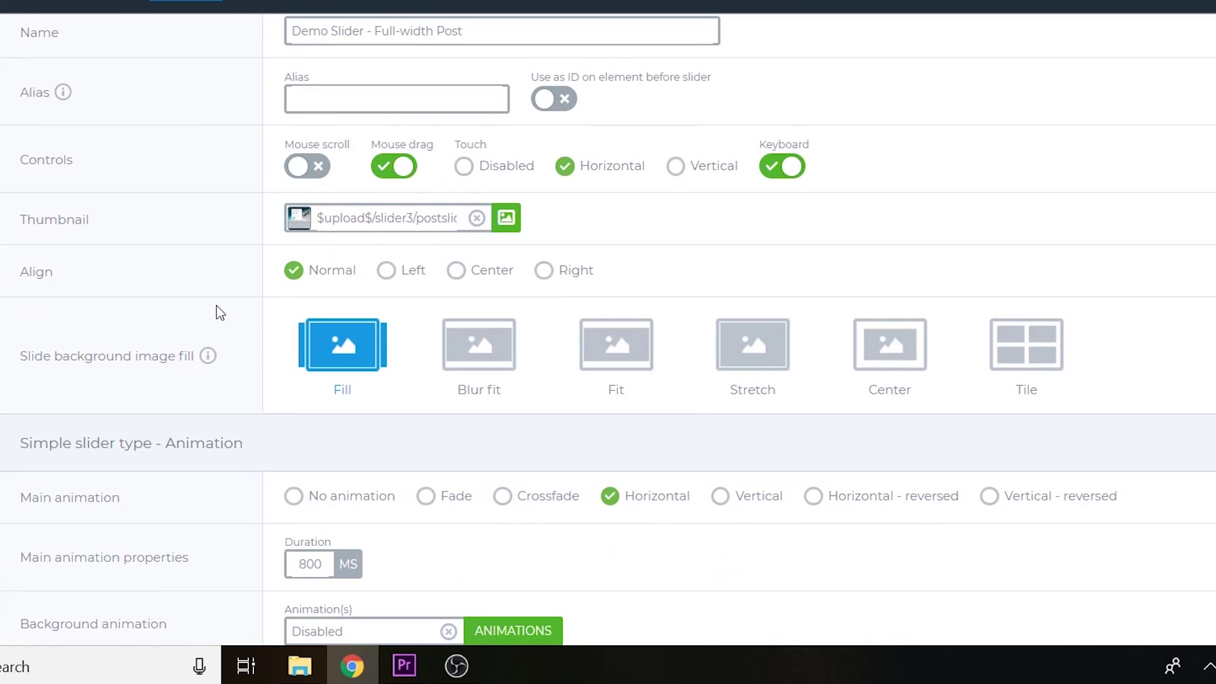
pyautogui.scroll(-1, 221, 314)
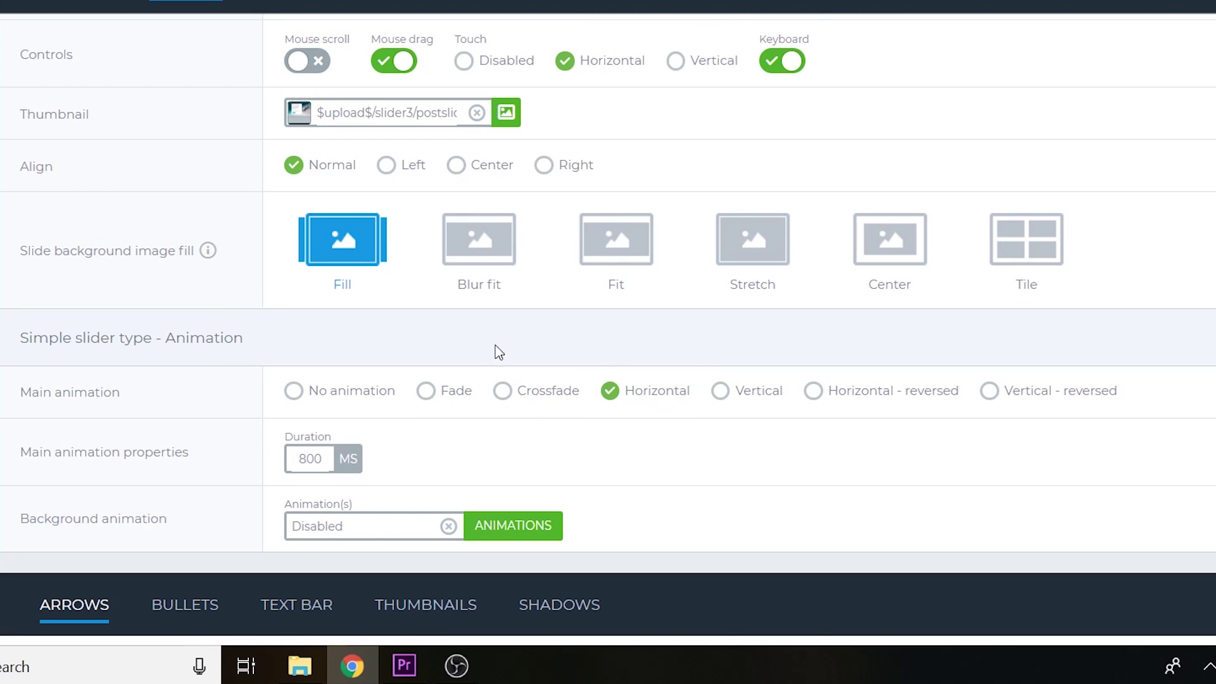
# Preview the Fade transition, revert the main animation to Horizontal, and save the slider.
pyautogui.click(445, 393)
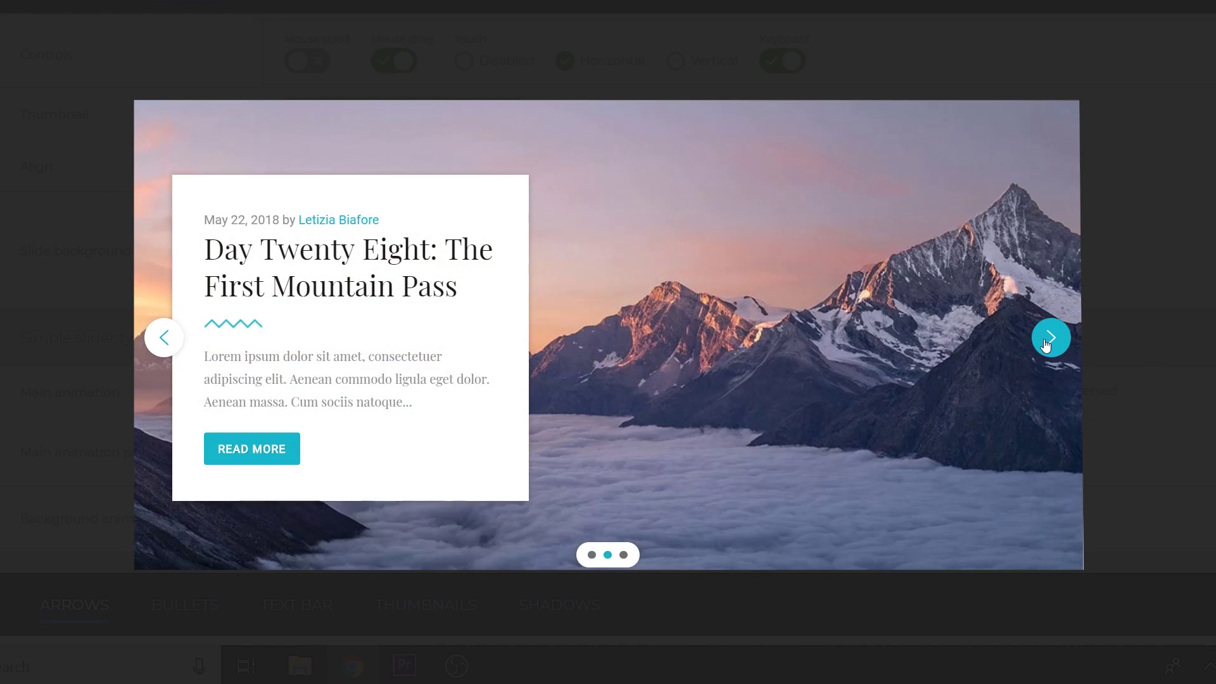
pyautogui.click(1050, 338)
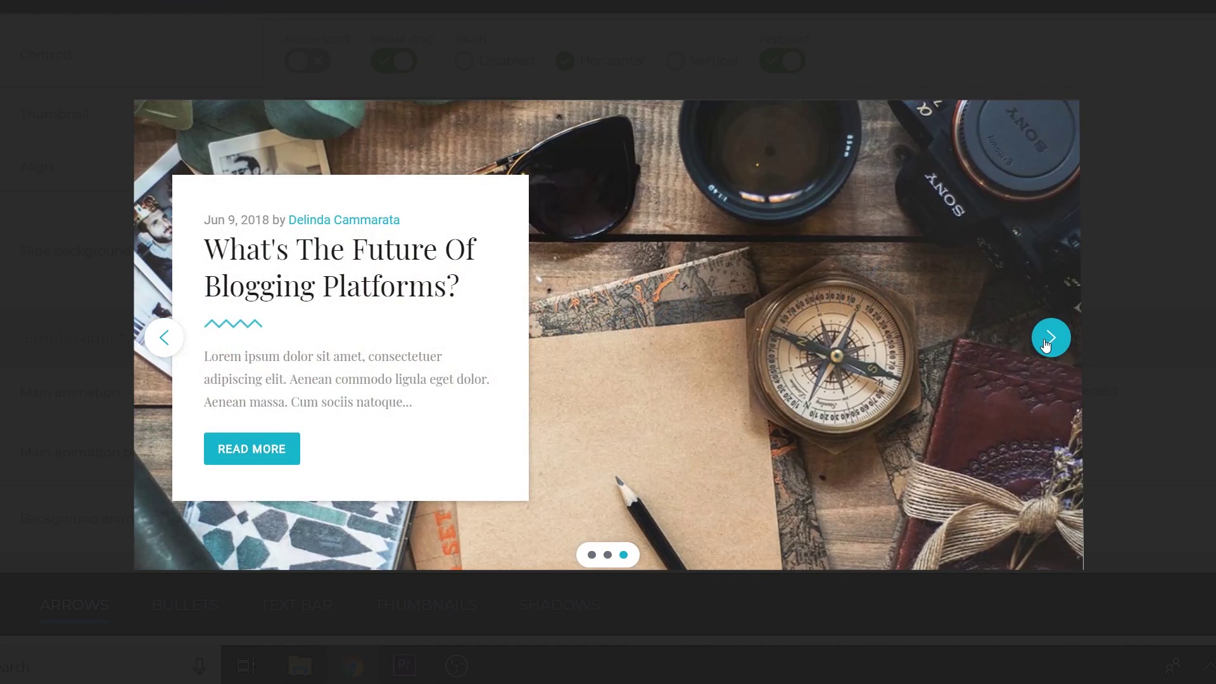
pyautogui.press('Escape')
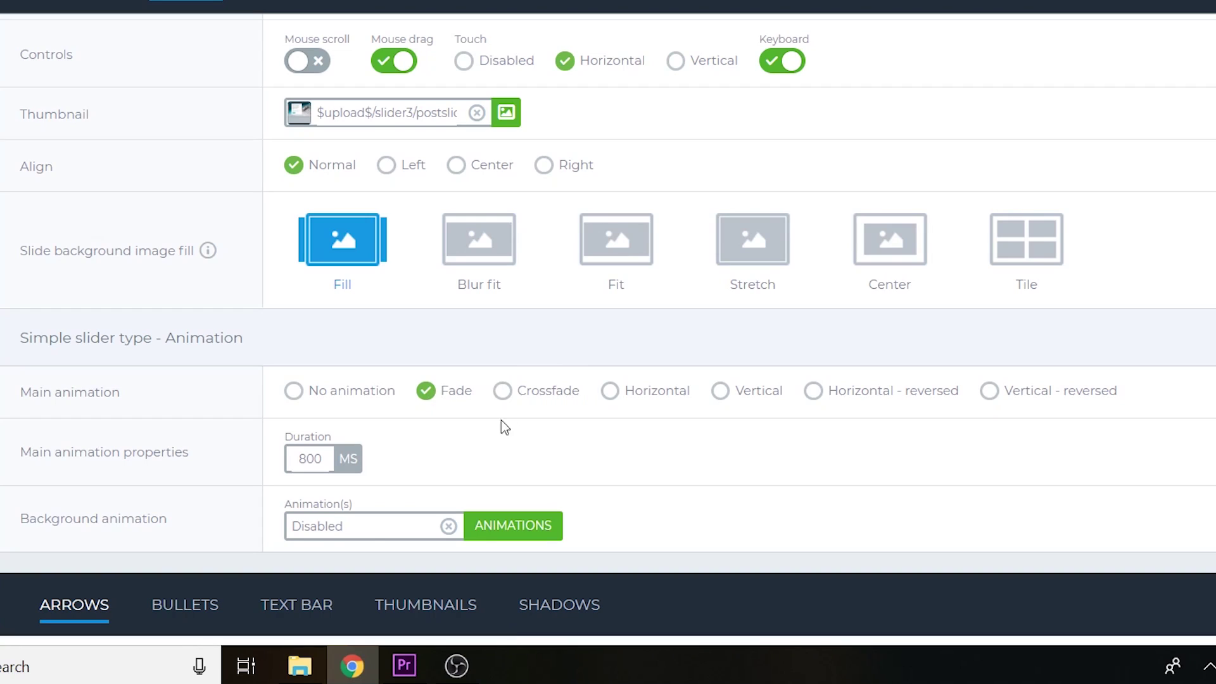
pyautogui.click(651, 397)
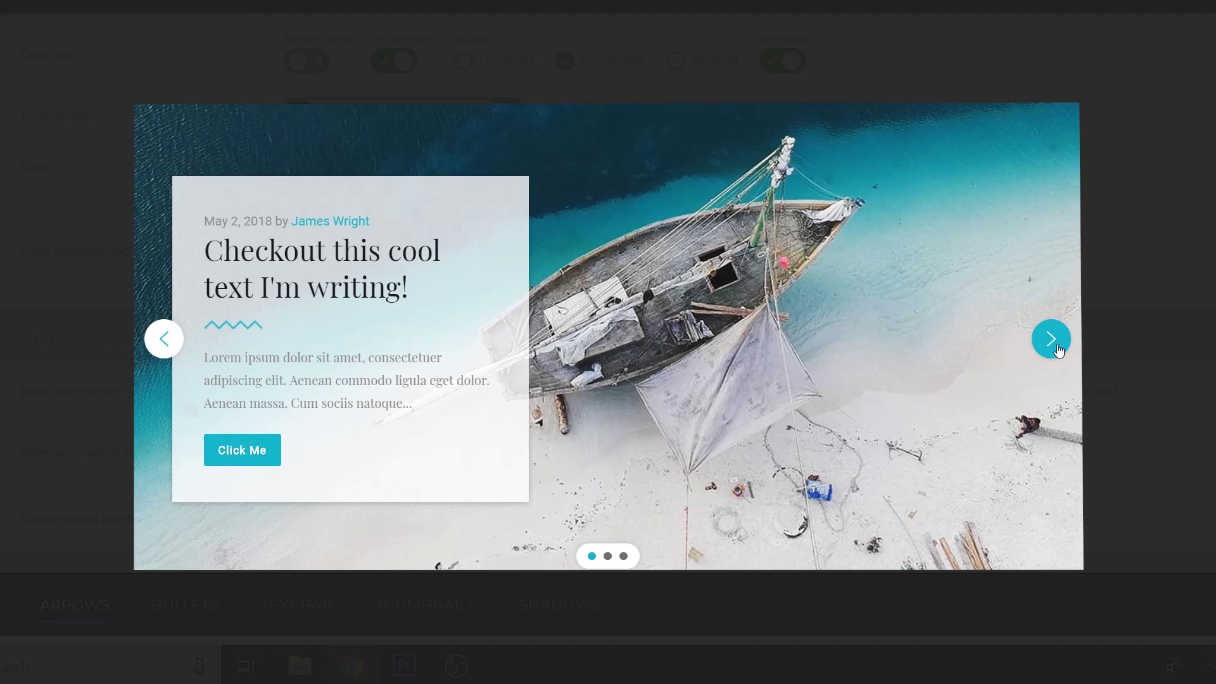
pyautogui.click(1058, 347)
pyautogui.click(1058, 347)
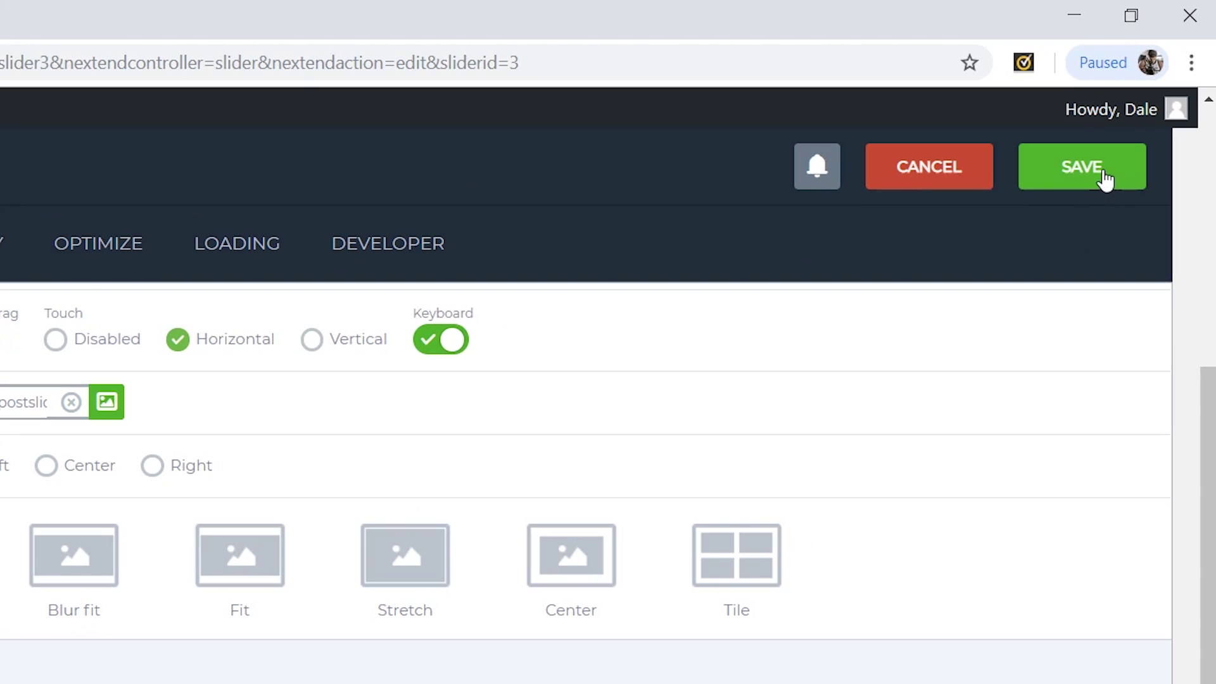
pyautogui.click(1106, 181)
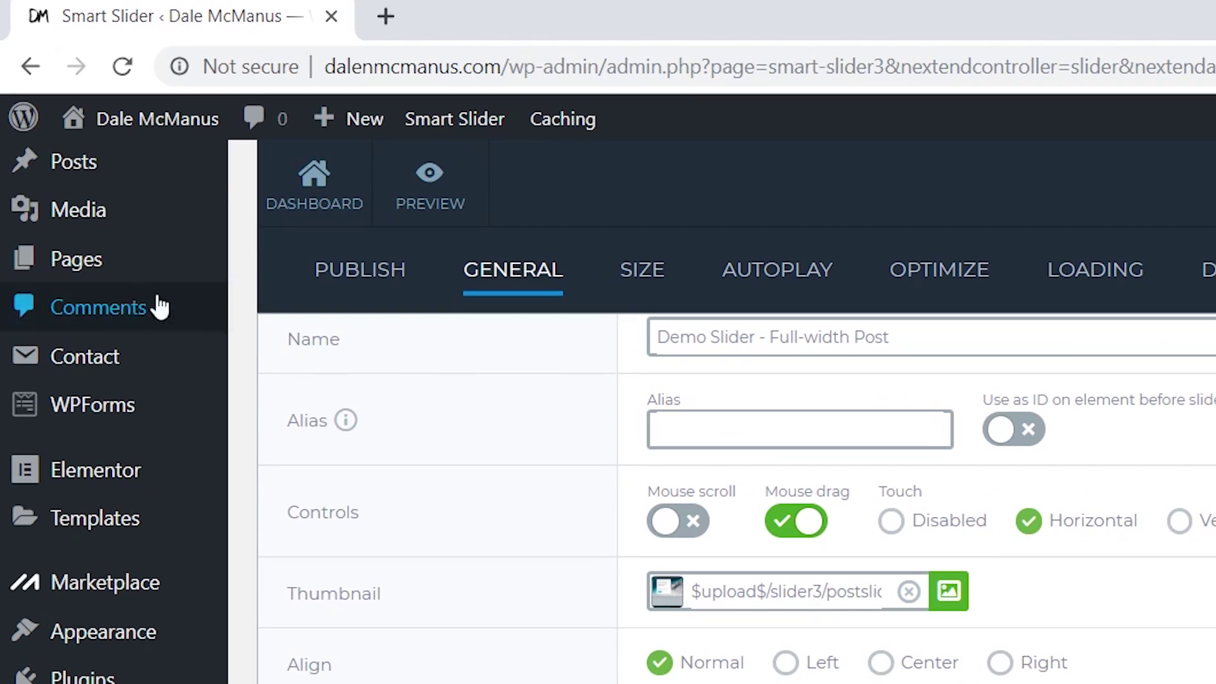
# Show the Pages flyout with All Pages and Add New in the admin sidebar.
pyautogui.moveTo(93, 153)
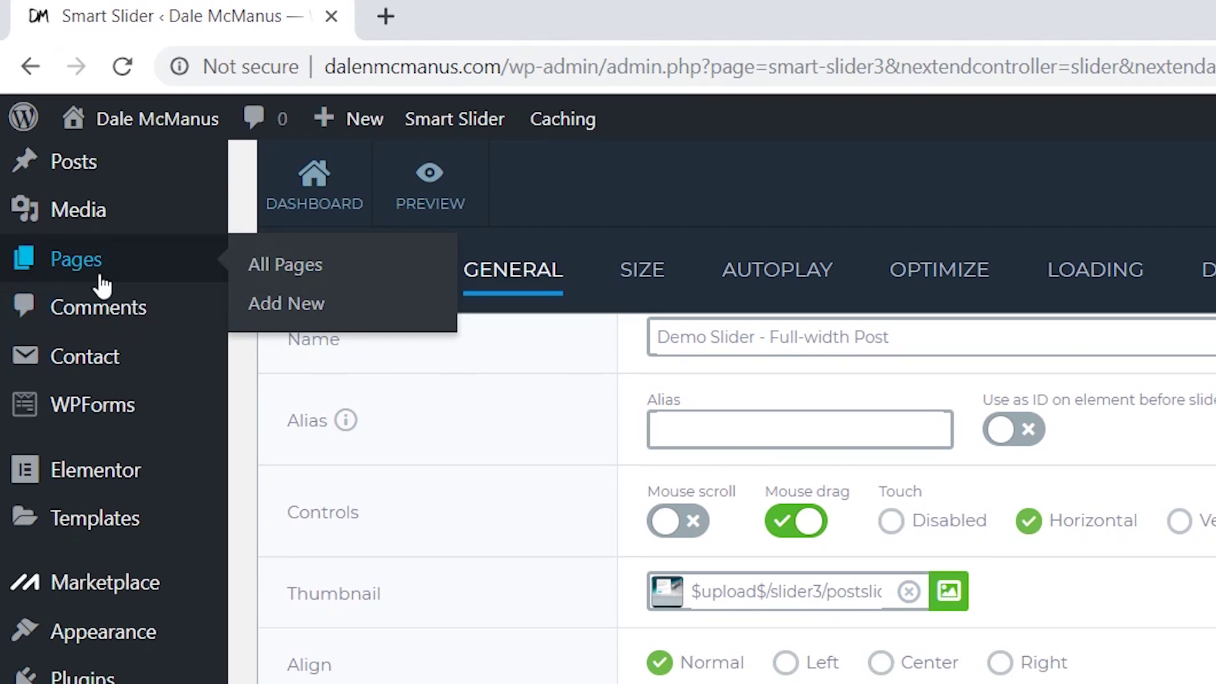
# Create a page titled 'Homepage' with a Smart Slider 3 block showing slider #2.
pyautogui.click(313, 310)
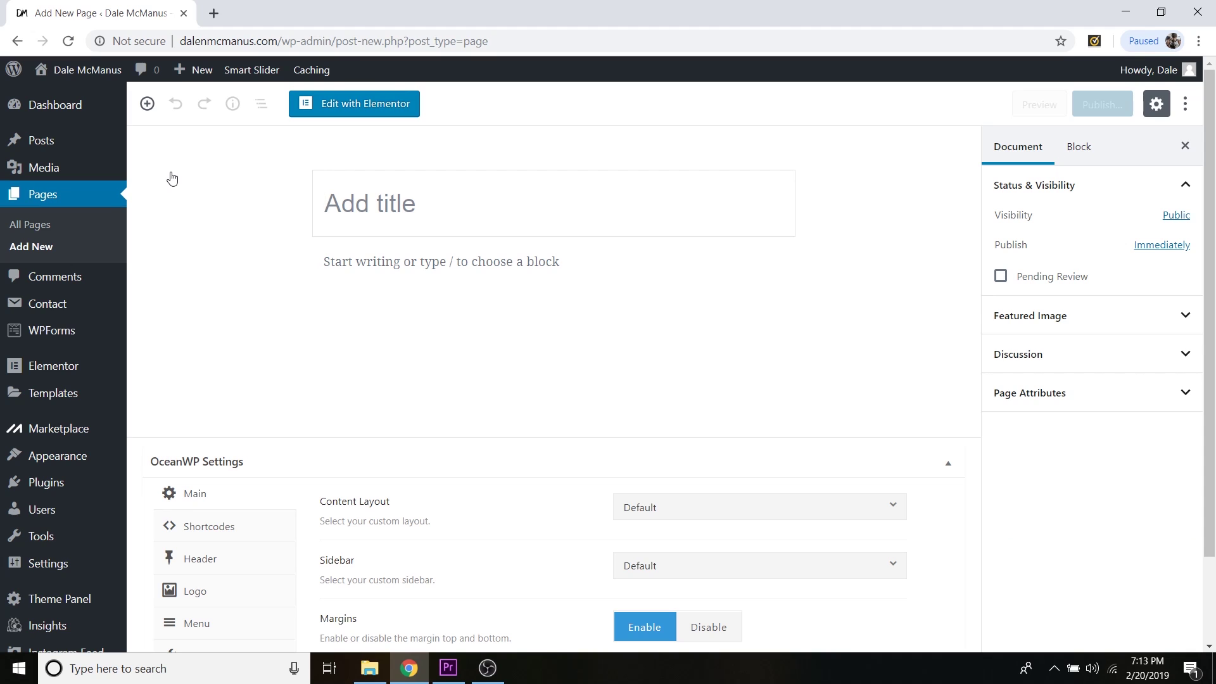
pyautogui.write('Homepage')
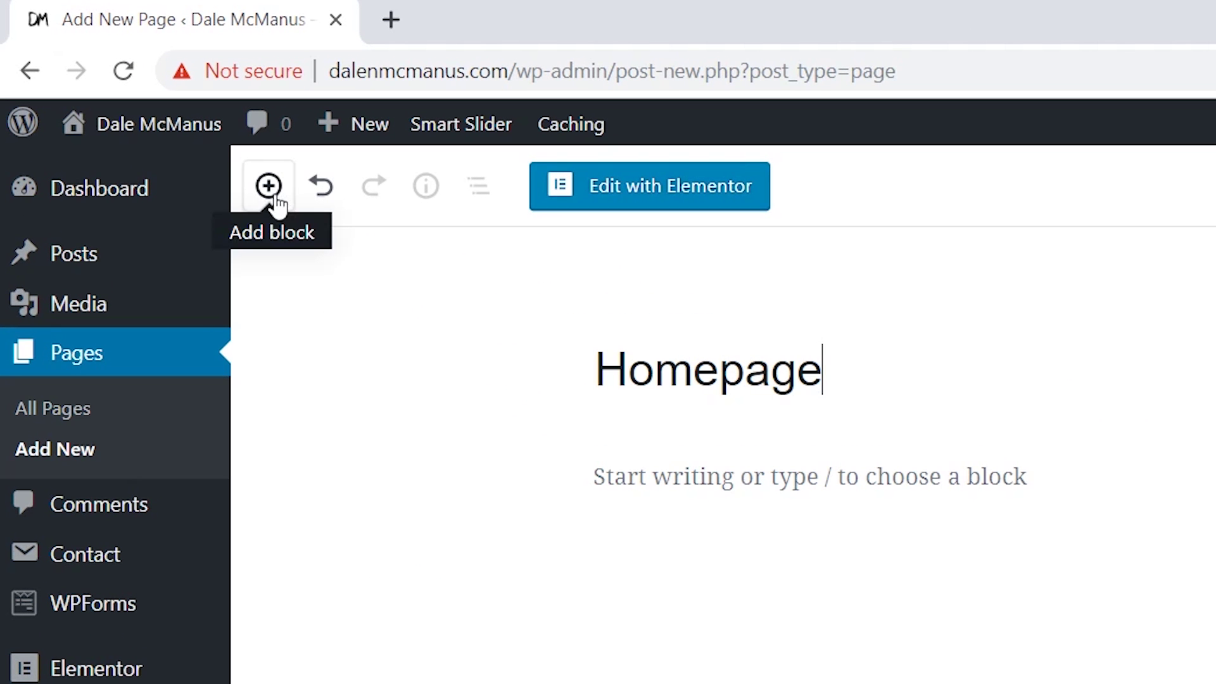
pyautogui.click(274, 197)
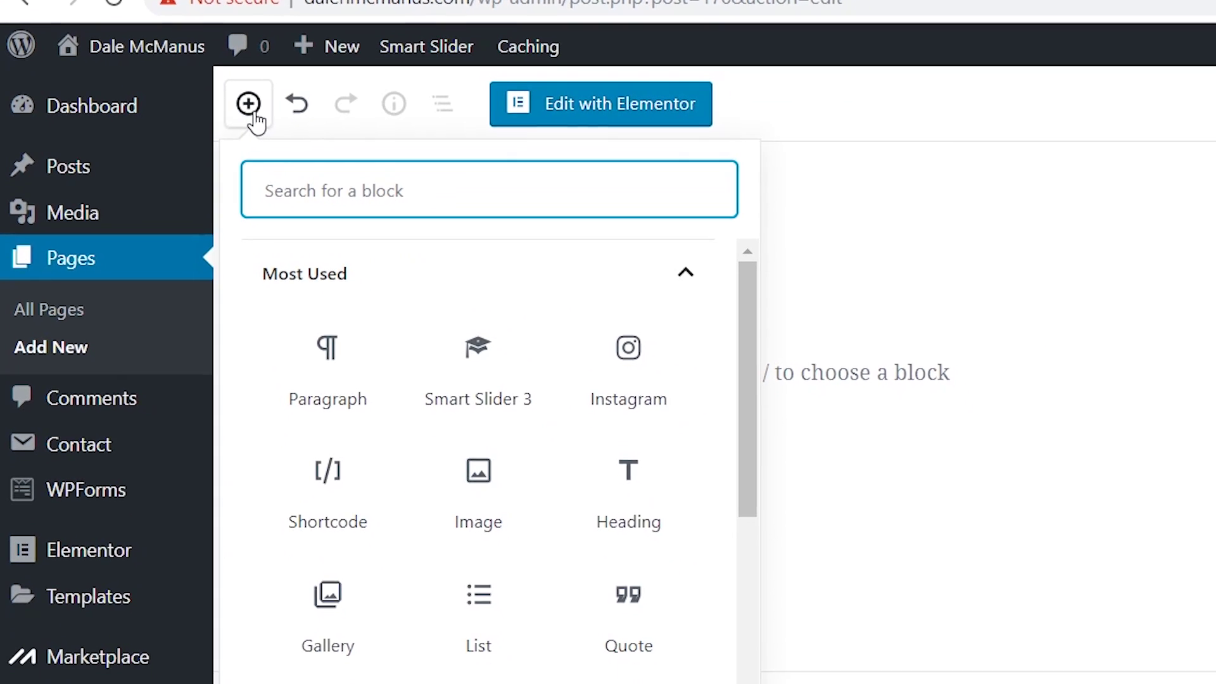
pyautogui.write('smart slider')
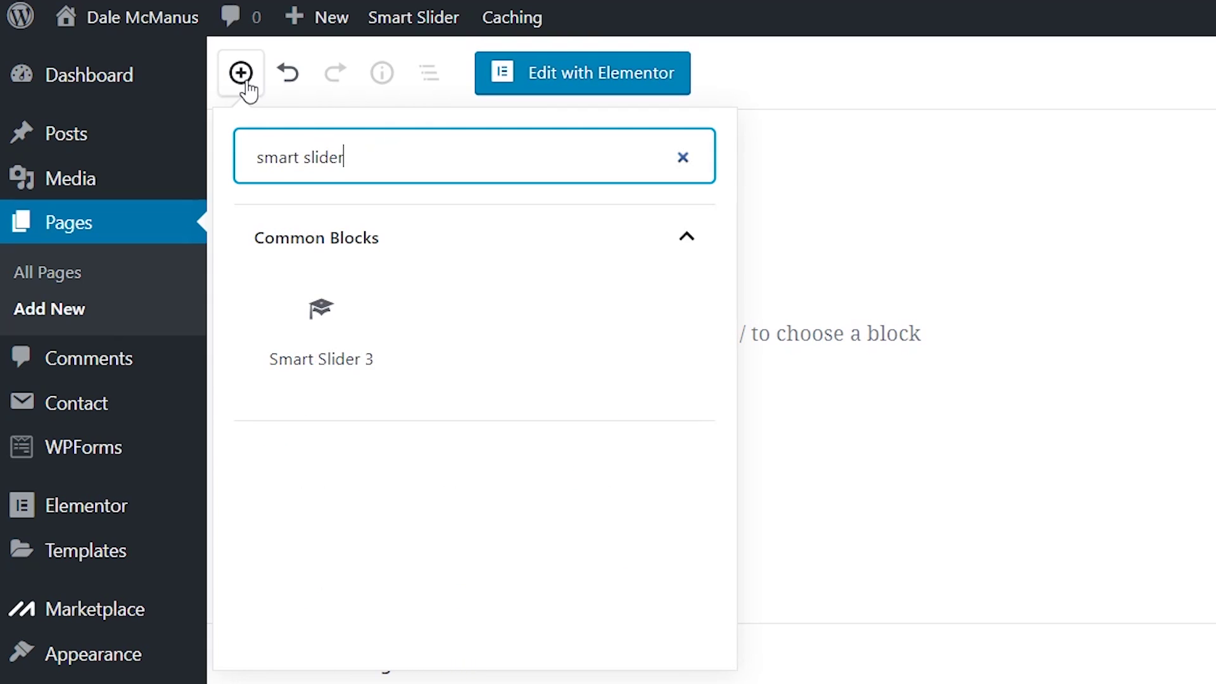
pyautogui.click(321, 311)
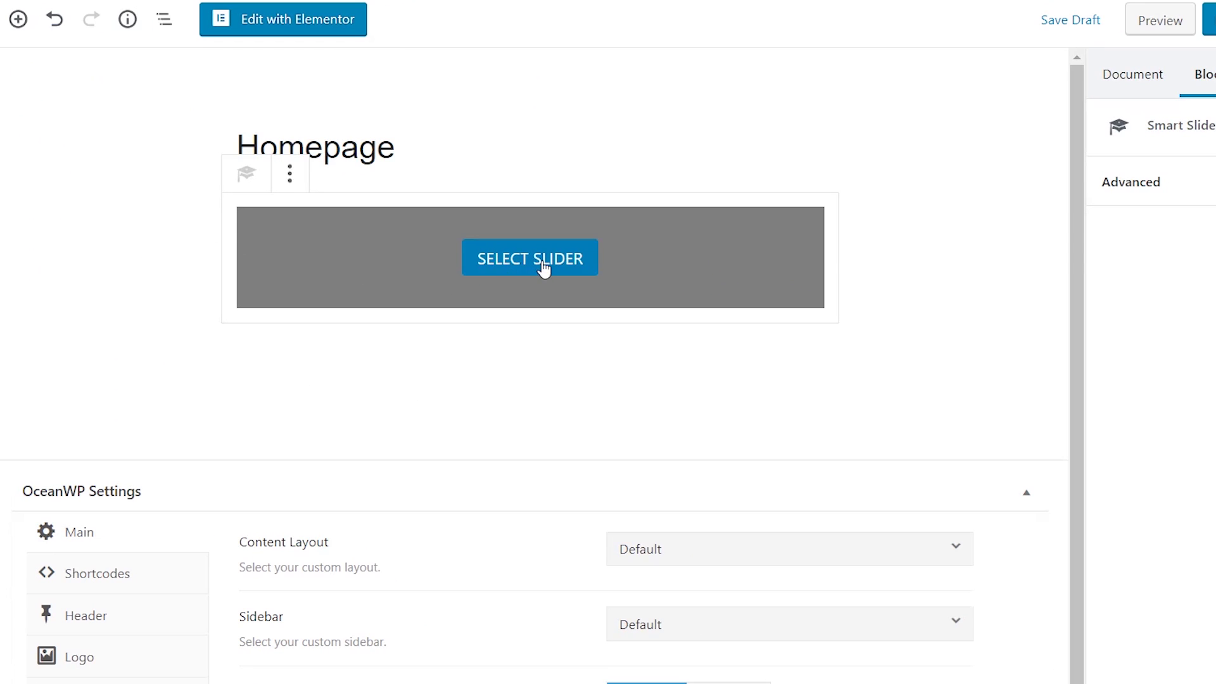
pyautogui.click(544, 269)
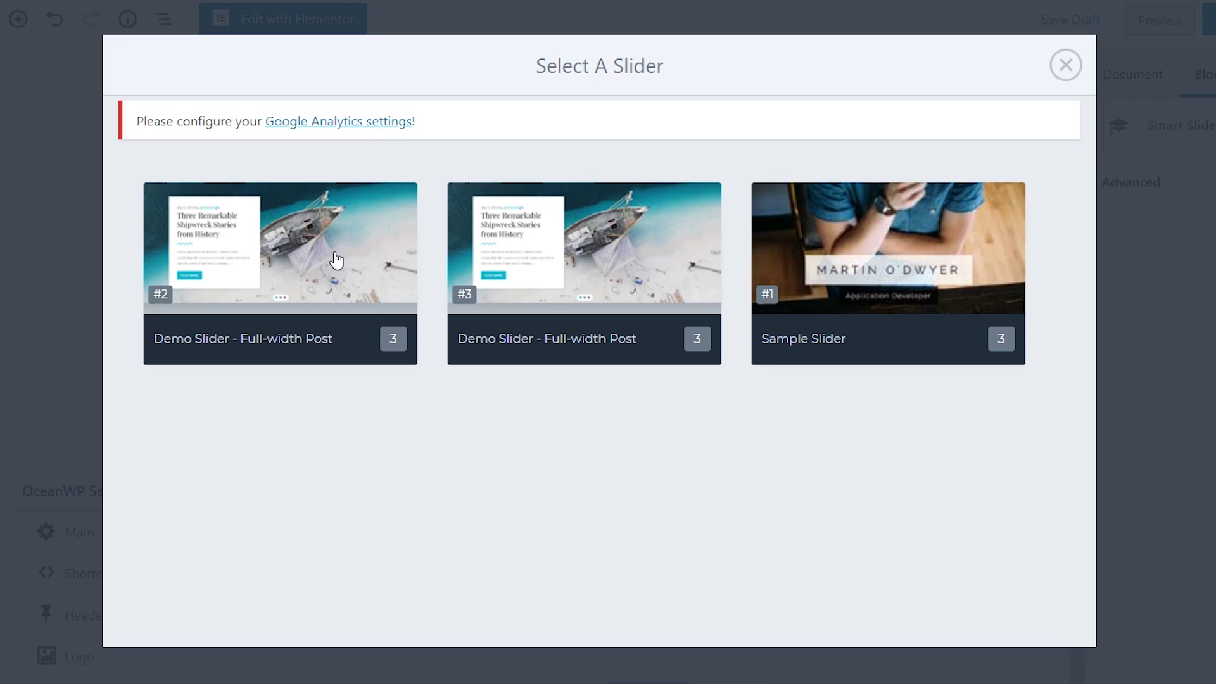
pyautogui.click(336, 259)
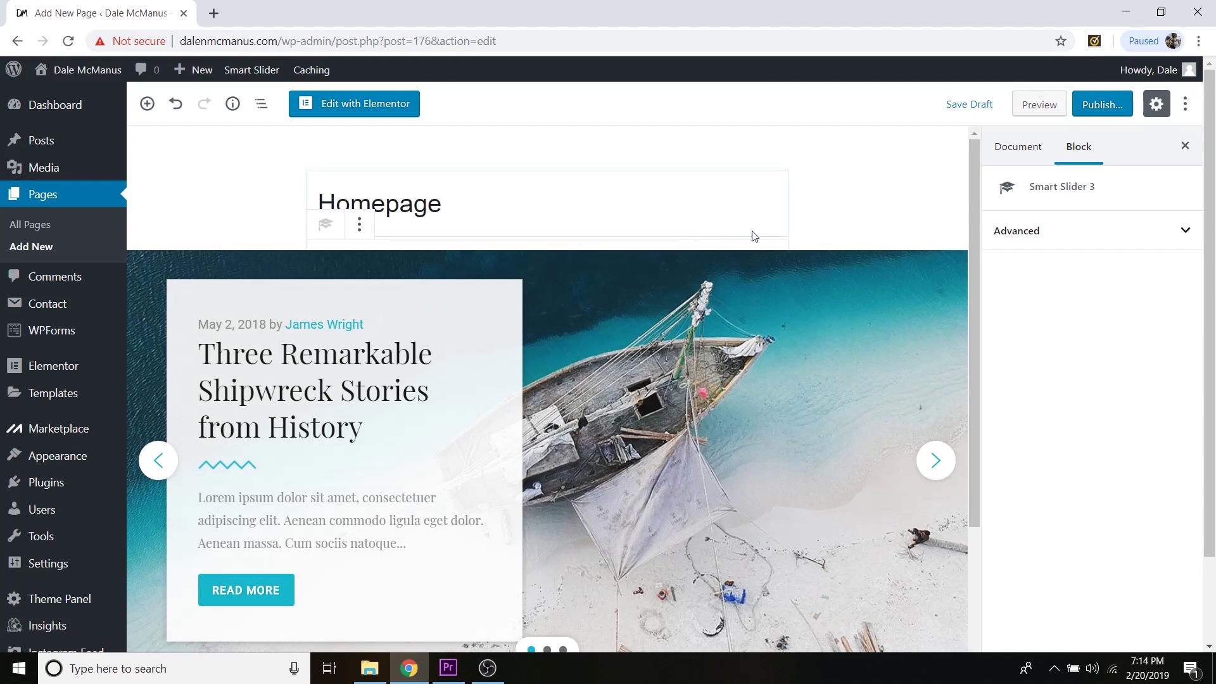
pyautogui.scroll(-1, 915, 258)
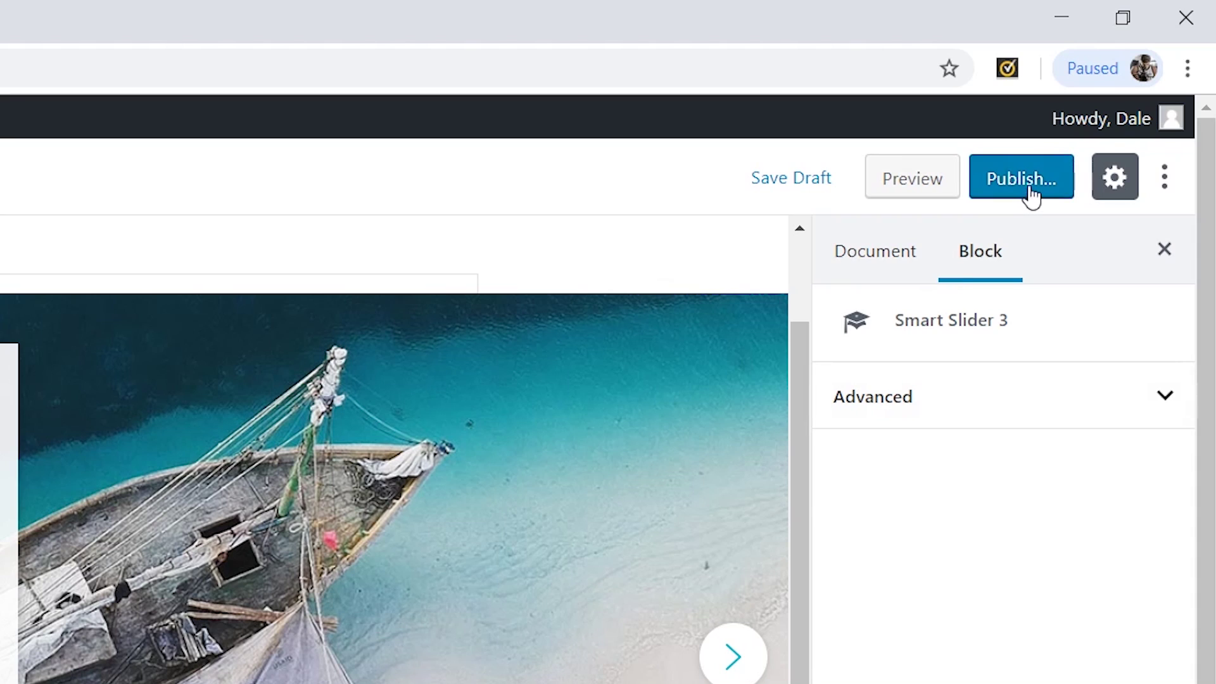
# Publish the Homepage page, view it live, and advance its slider to the mountain slide.
pyautogui.click(1034, 190)
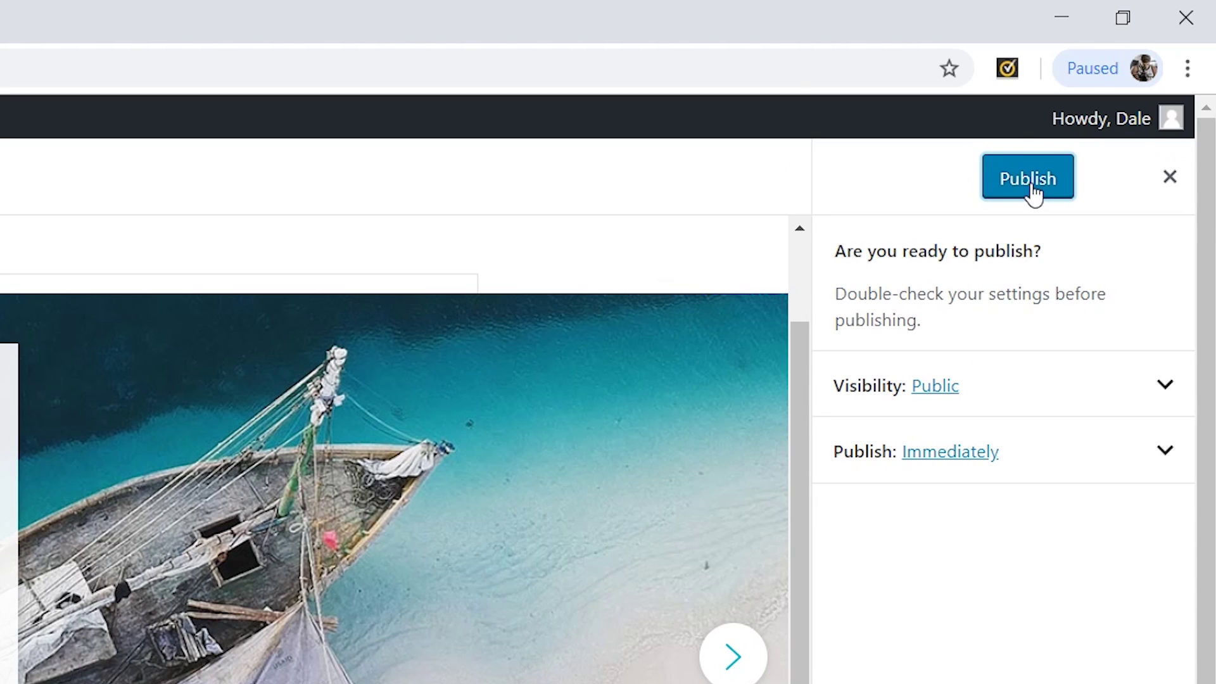
pyautogui.click(1031, 190)
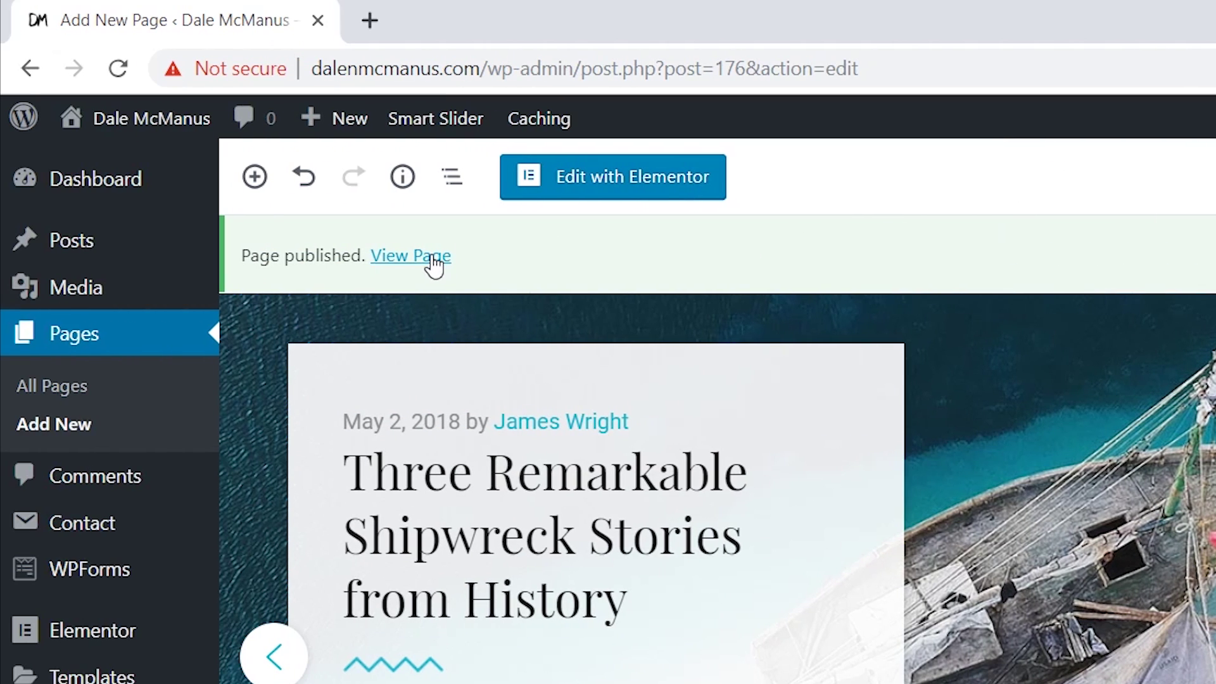
pyautogui.click(433, 258)
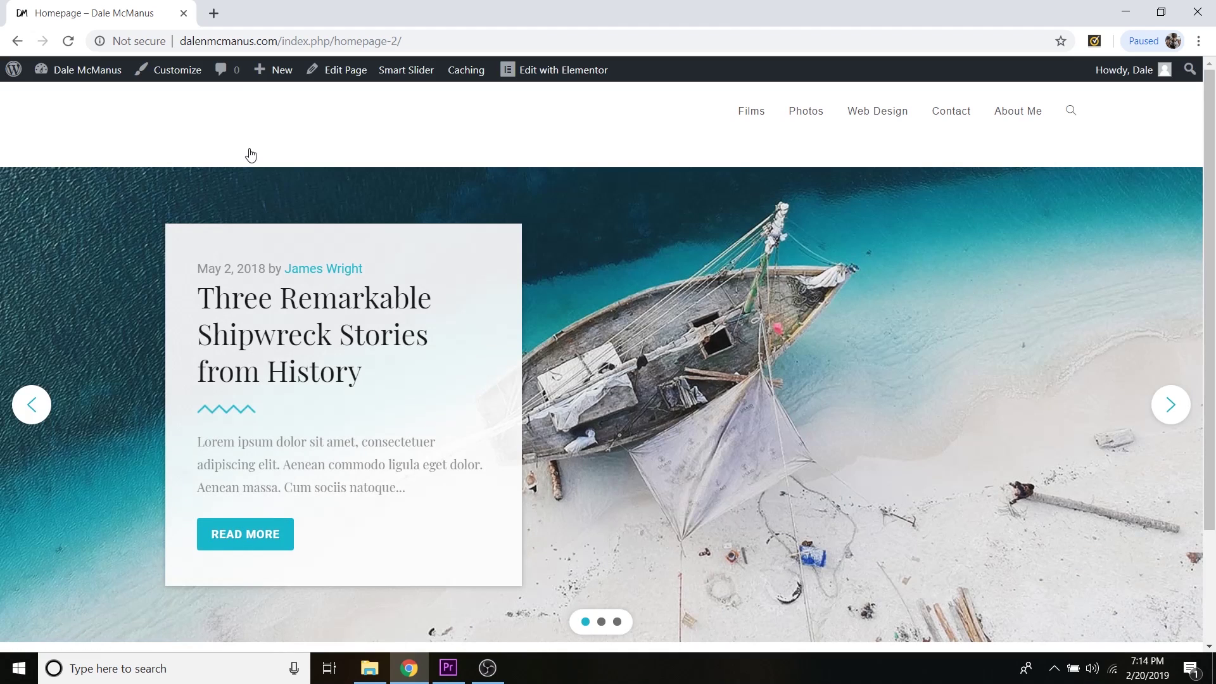
pyautogui.scroll(-2, 1014, 324)
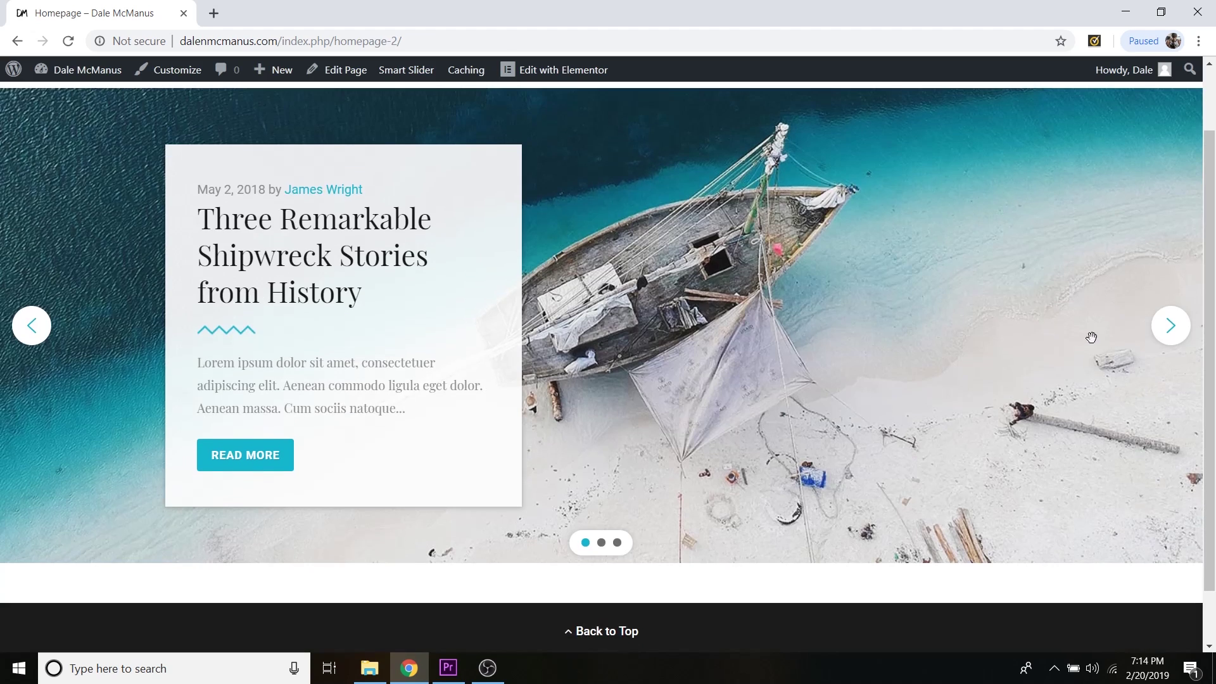
pyautogui.click(1170, 326)
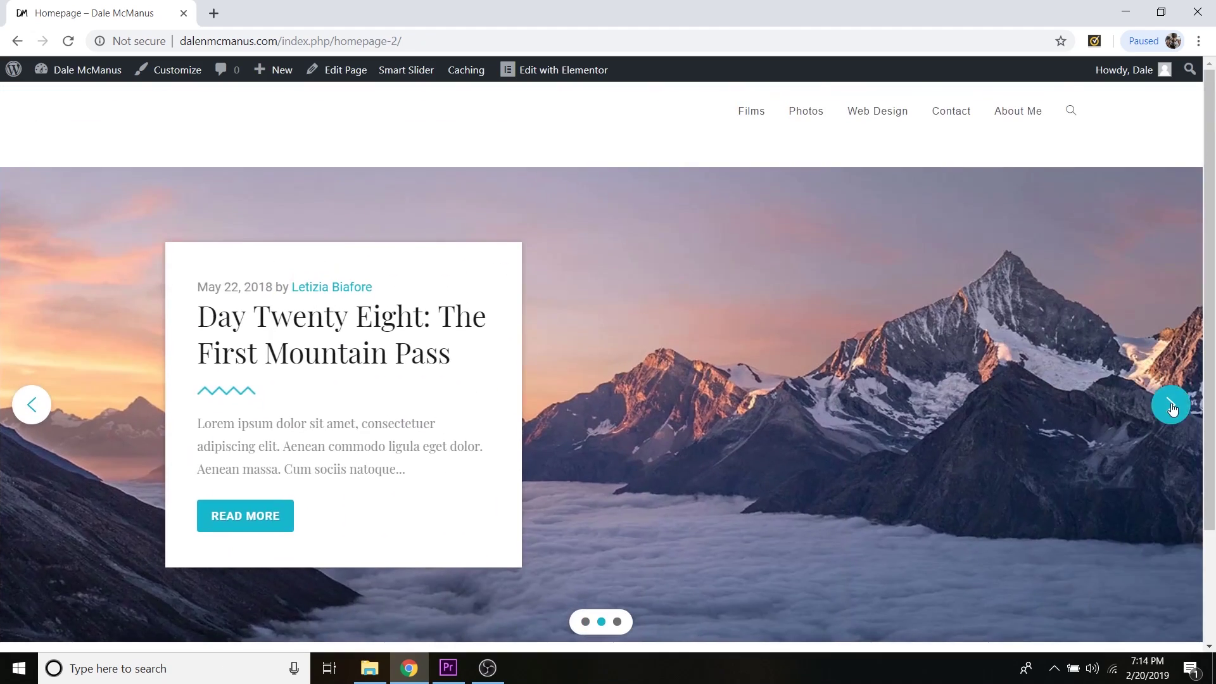
pyautogui.click(1171, 406)
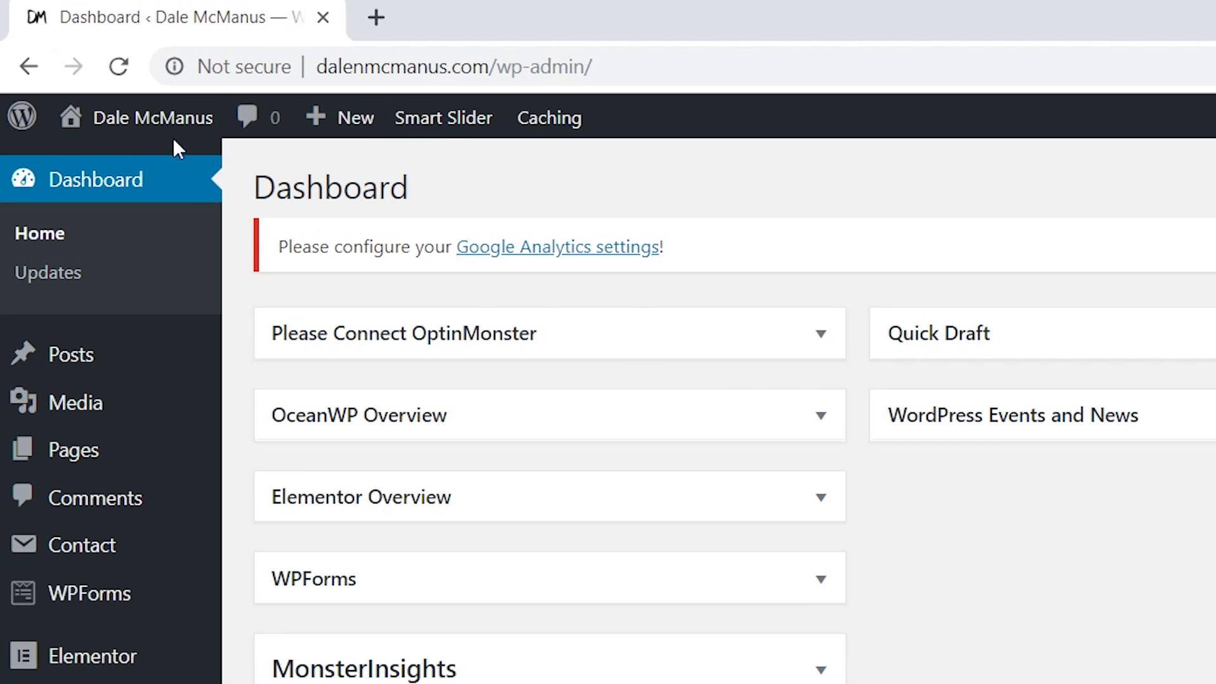
# Visit the public site homepage and open it in the Elementor editor.
pyautogui.moveTo(155, 123)
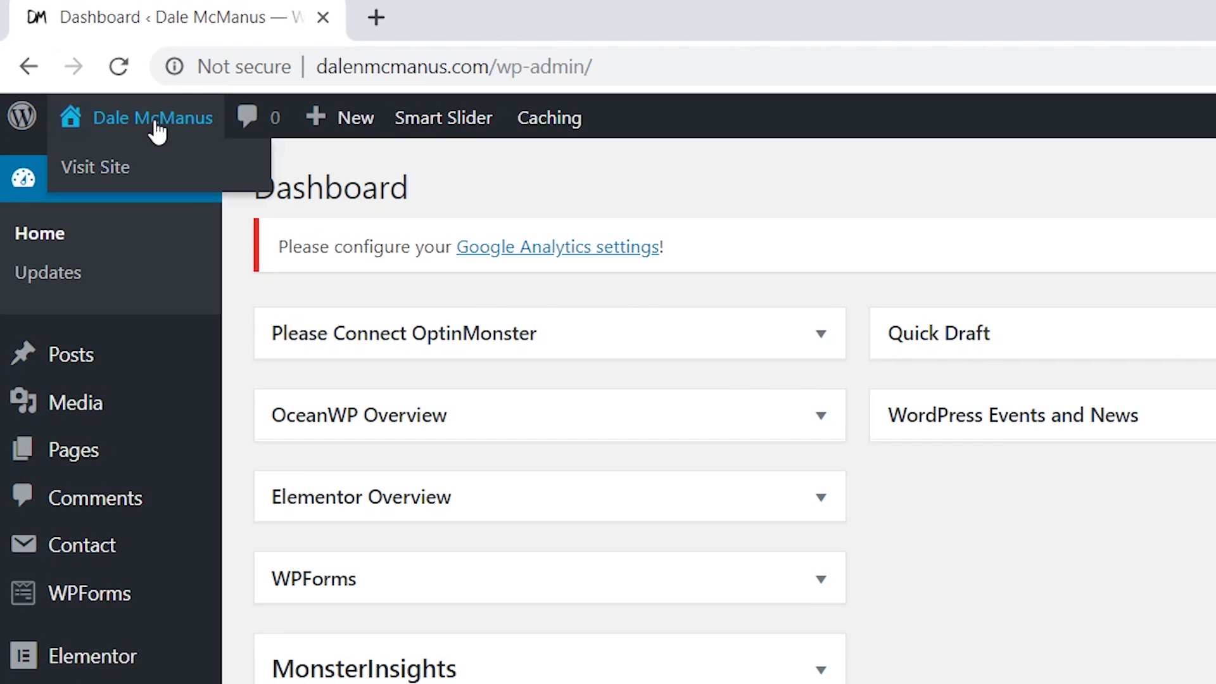
pyautogui.click(119, 179)
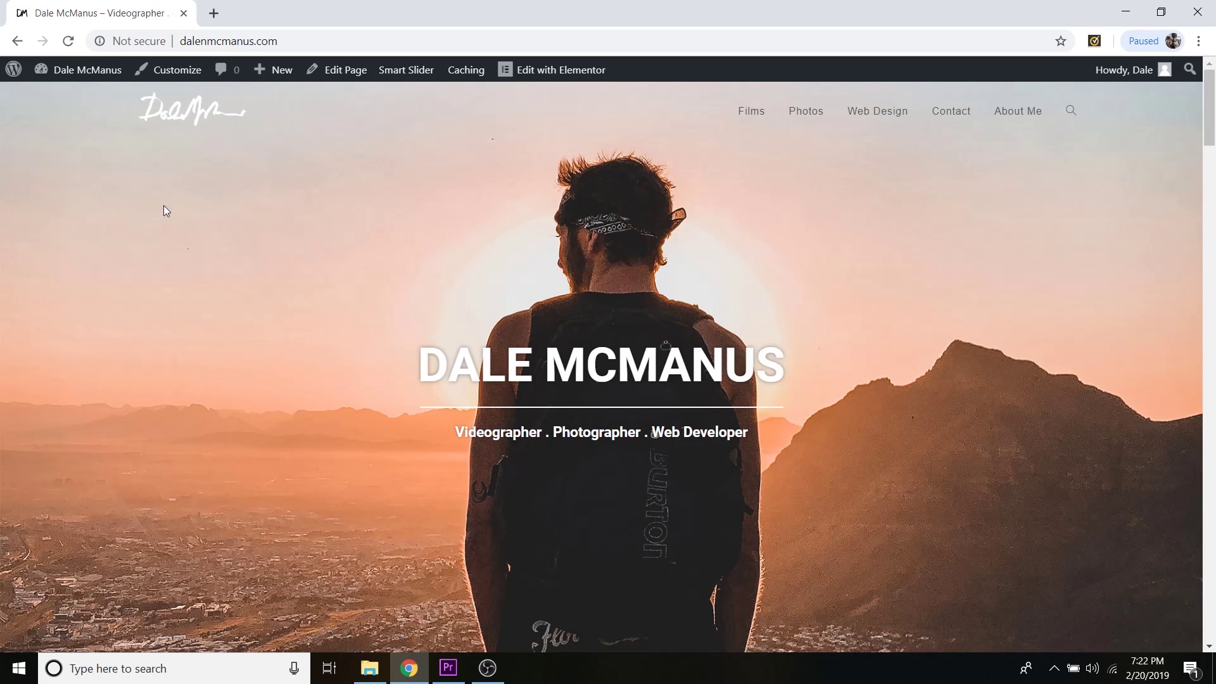
pyautogui.moveTo(559, 73)
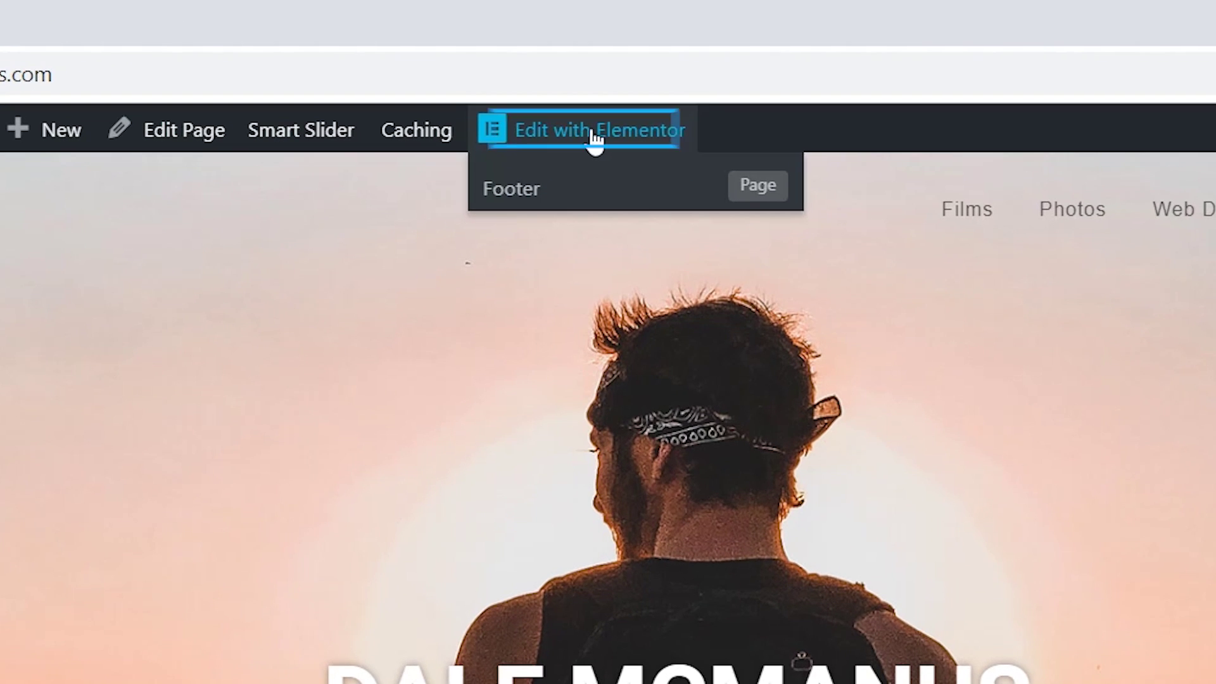
pyautogui.click(594, 134)
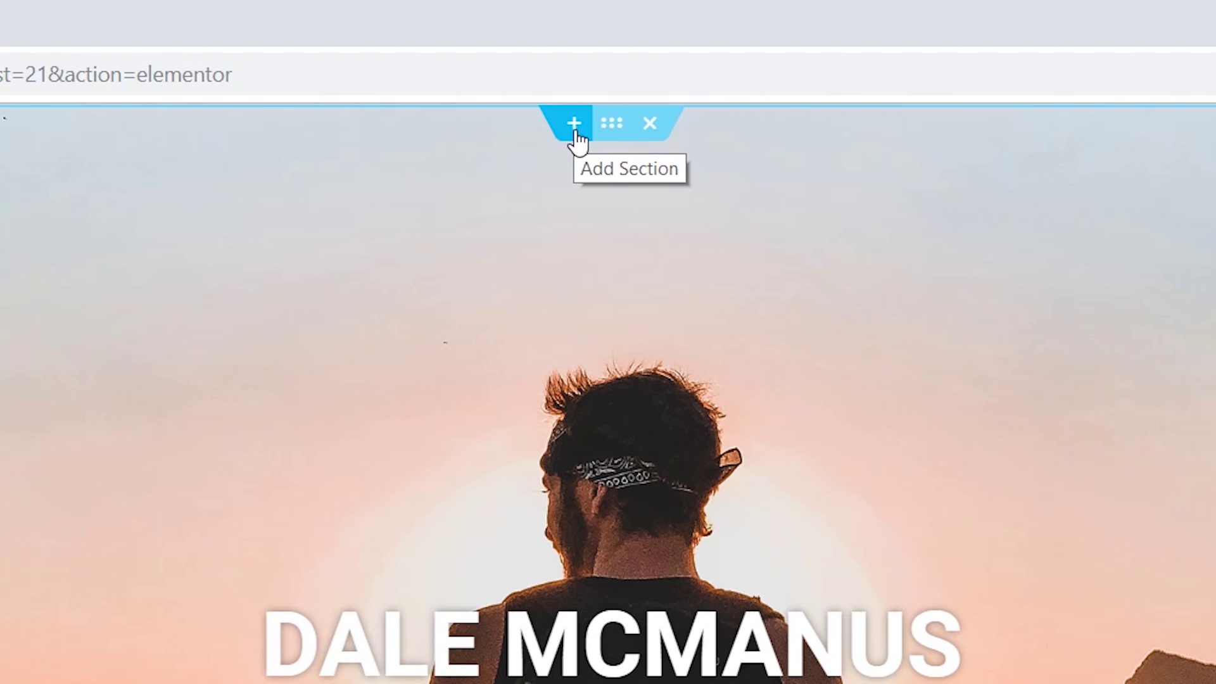
# Add a top section holding a Smart Slider widget set to slider #2, then test its arrow.
pyautogui.click(574, 127)
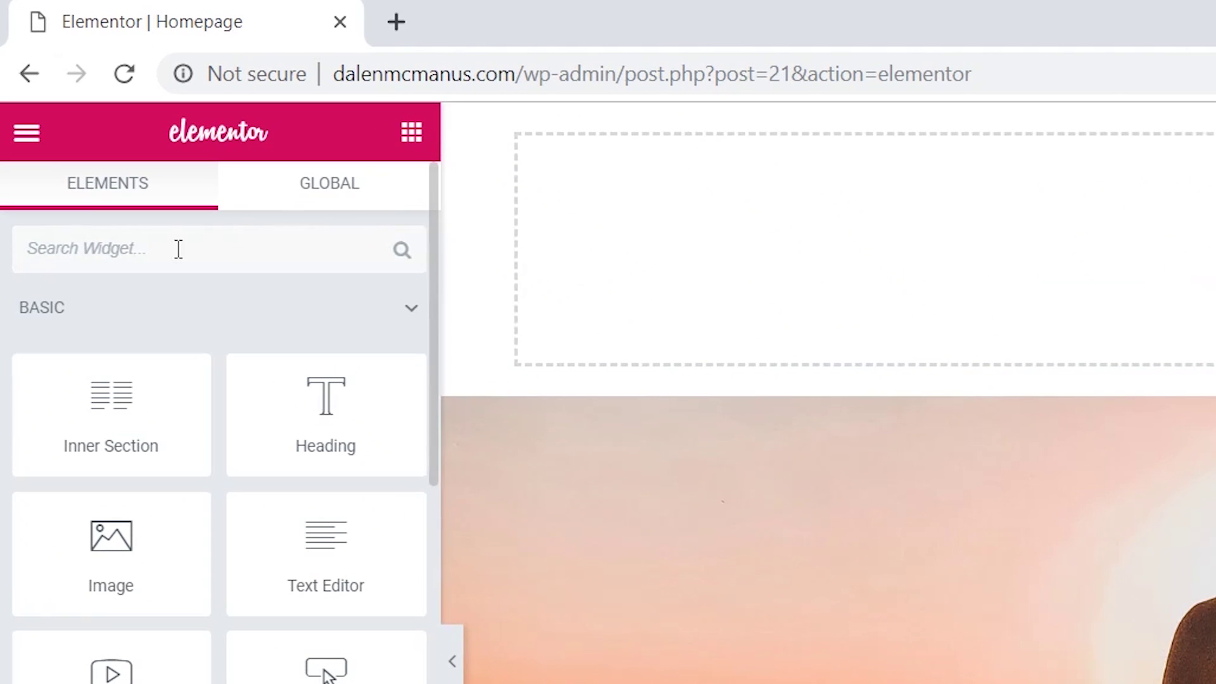
pyautogui.click(96, 134)
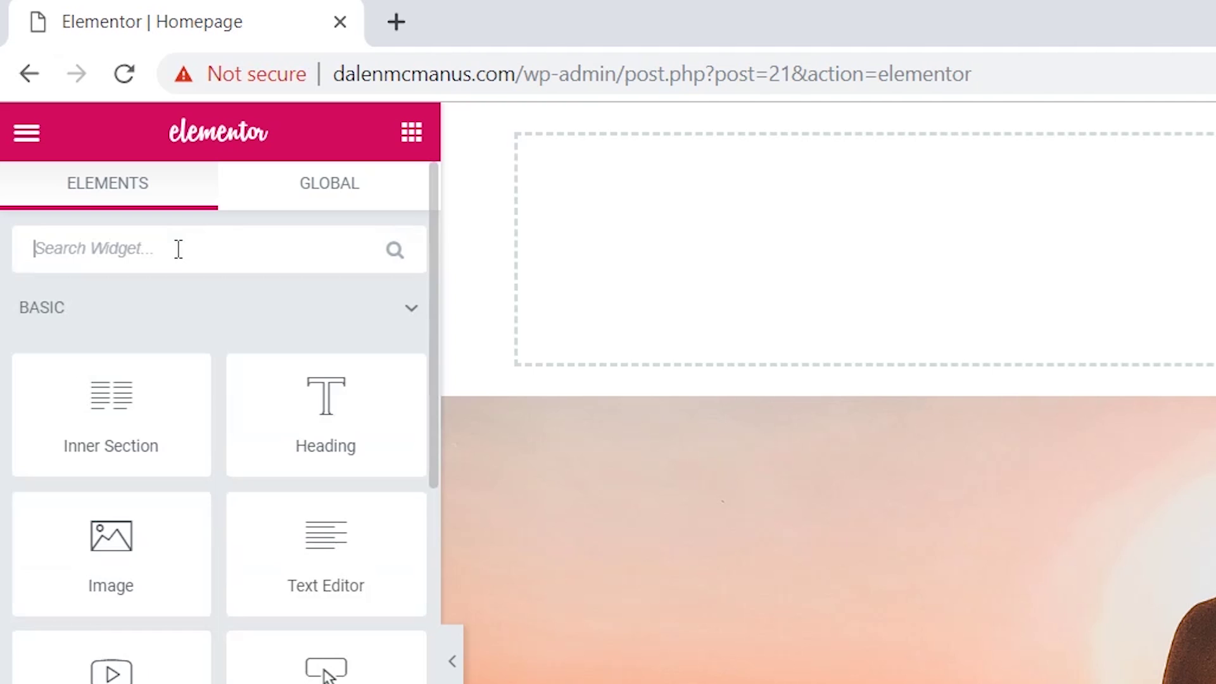
pyautogui.write('smart slider')
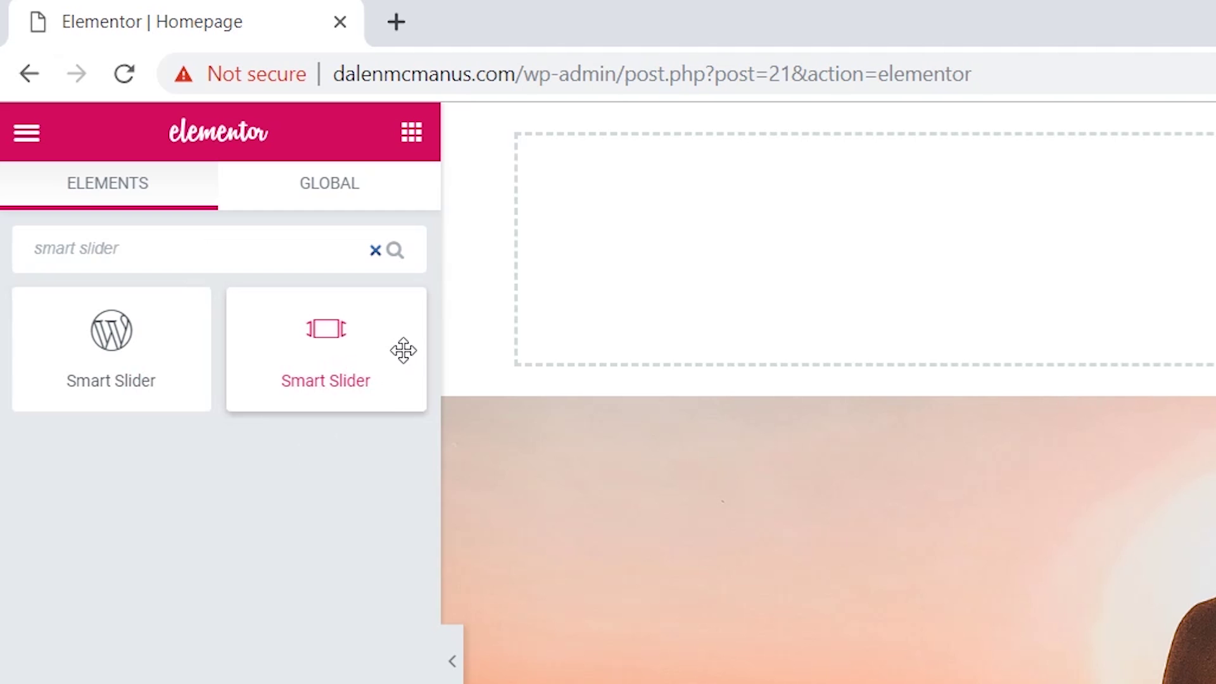
pyautogui.moveTo(364, 359); pyautogui.dragTo(913, 209)
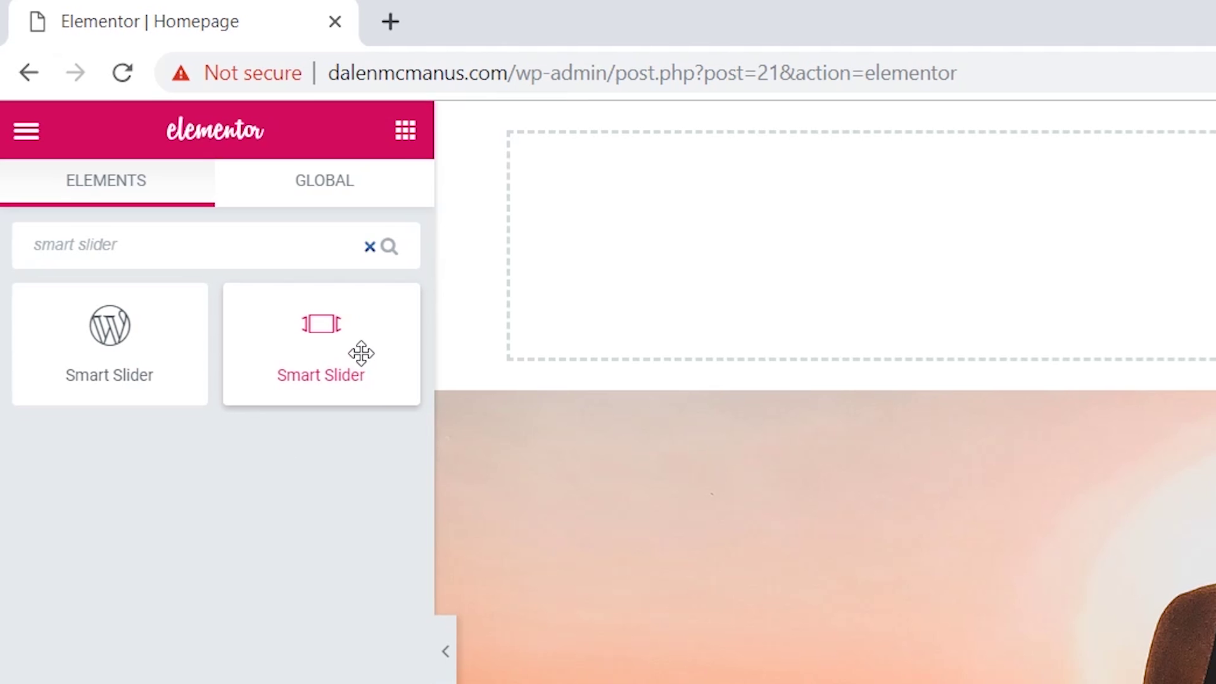
pyautogui.moveTo(505, 113); pyautogui.dragTo(706, 137)
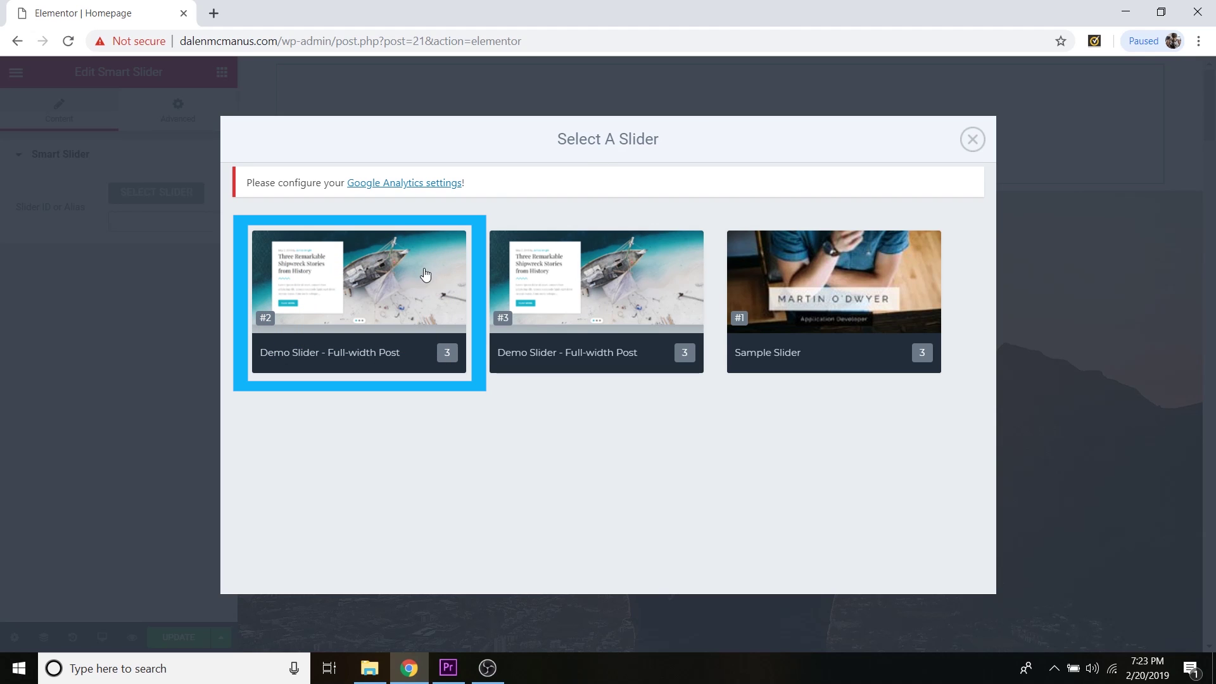
pyautogui.click(426, 273)
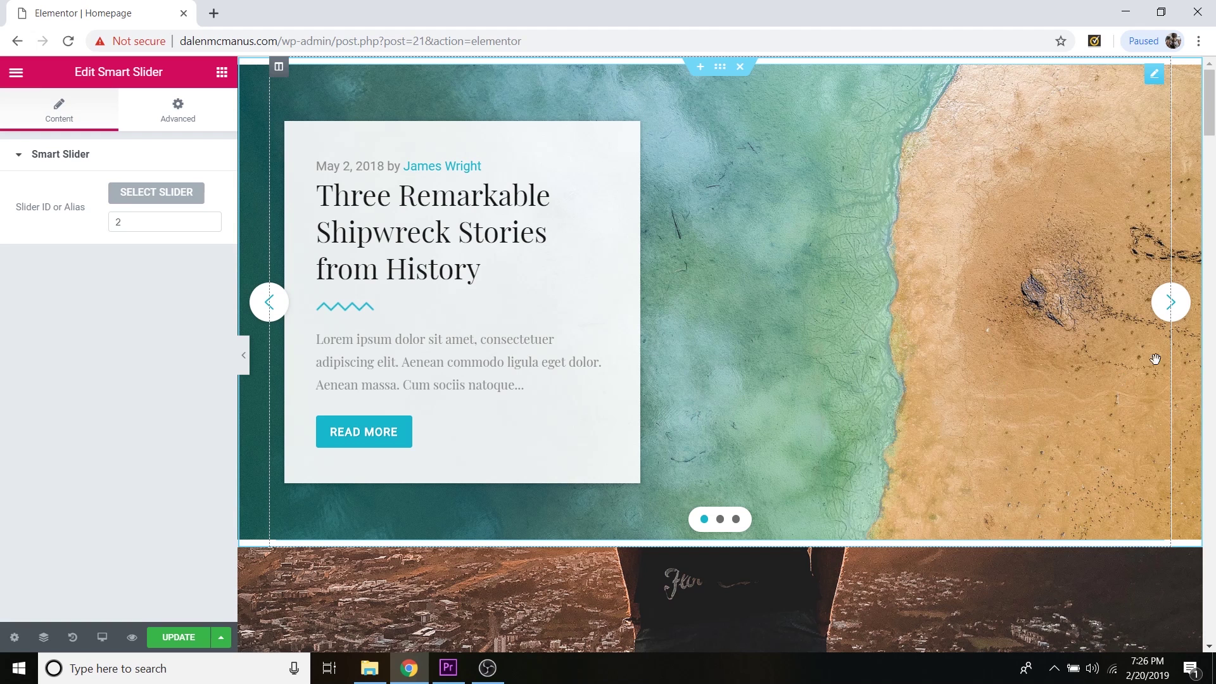
pyautogui.click(1174, 312)
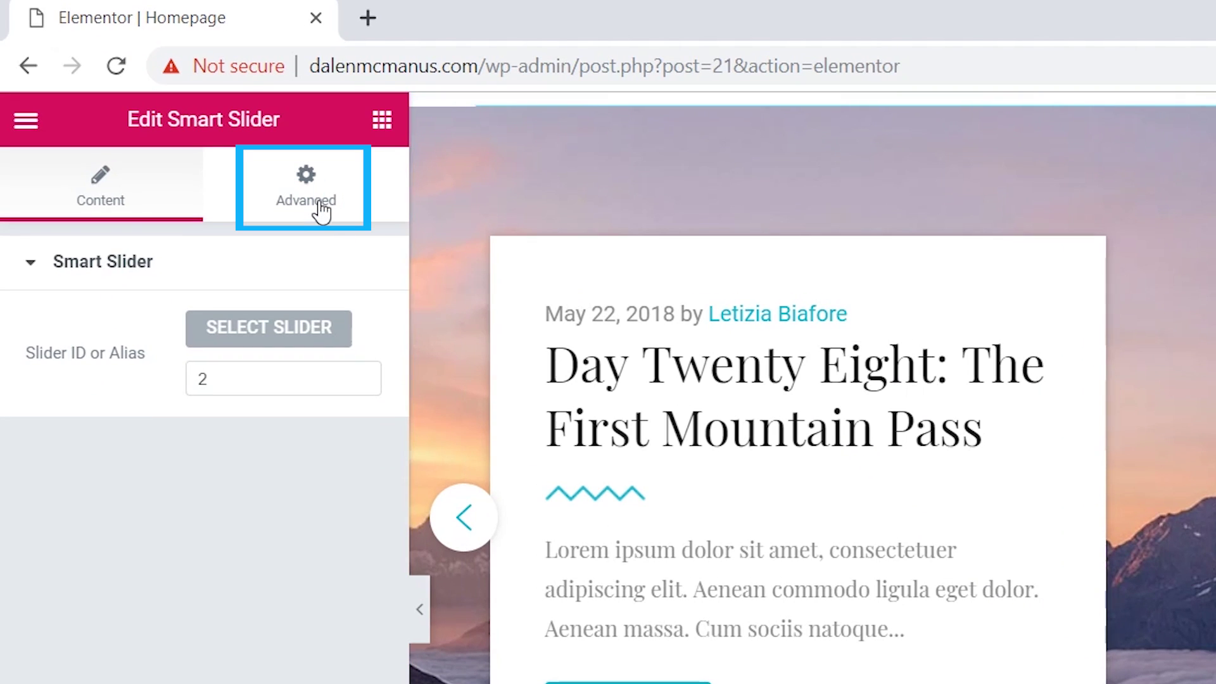
# Set the slider widget's linked Margin to -10 px on all sides.
pyautogui.click(320, 204)
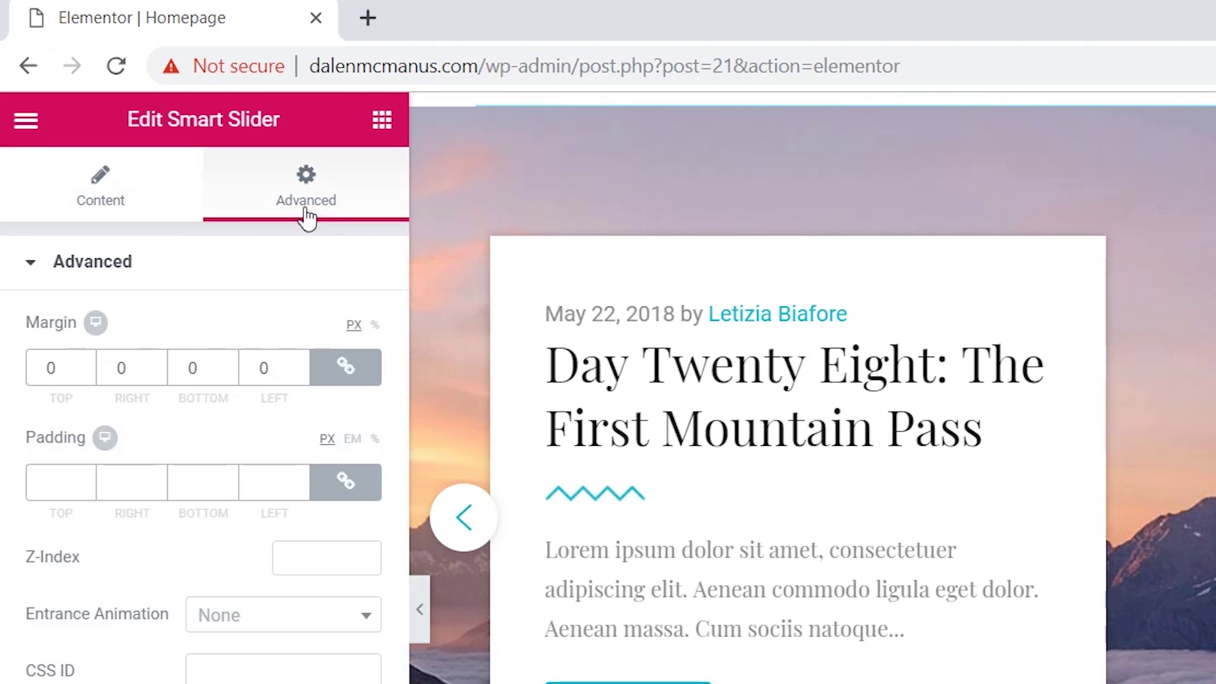
pyautogui.doubleClick(87, 373)
pyautogui.doubleClick(86, 373)
pyautogui.doubleClick(86, 373)
pyautogui.doubleClick(87, 372)
pyautogui.doubleClick(86, 373)
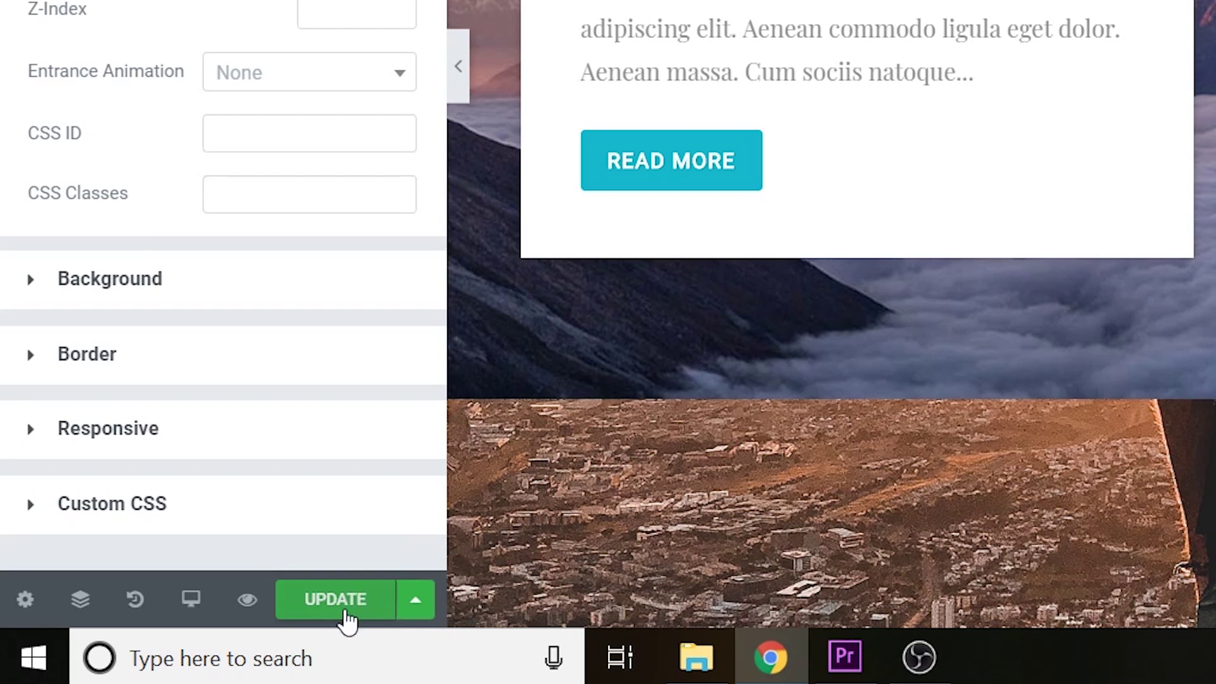
# Update the homepage, preview it live, and advance the slider to the mountain slide.
pyautogui.click(346, 611)
pyautogui.click(245, 601)
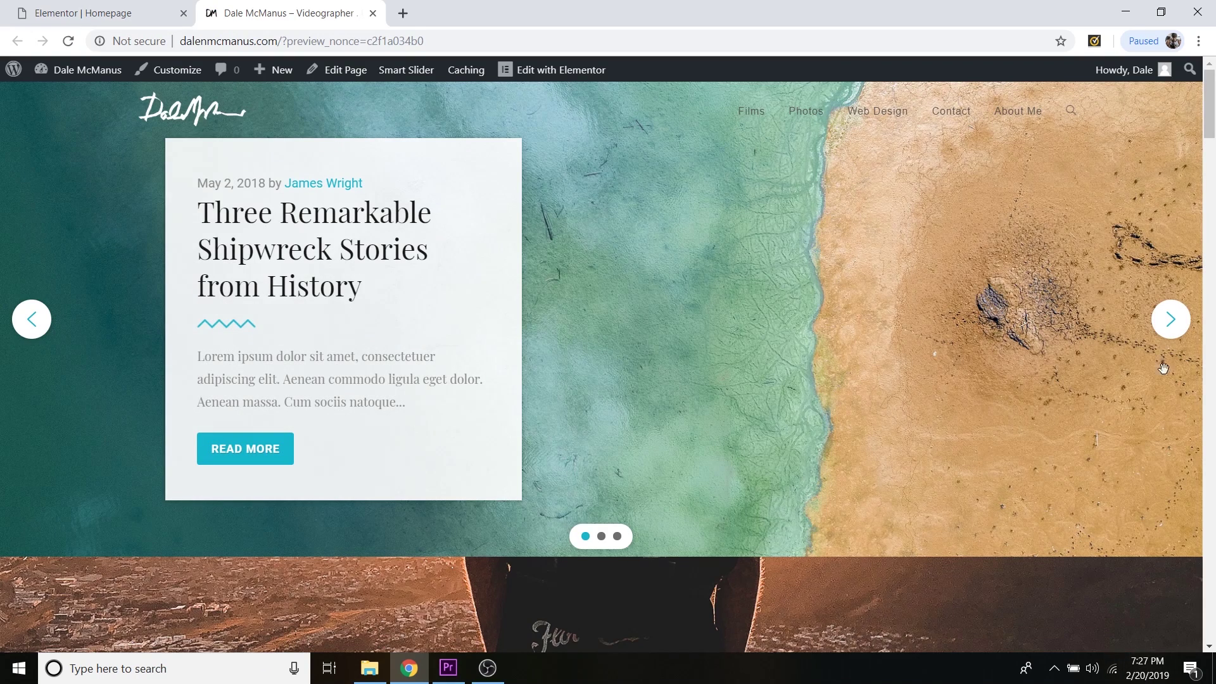
pyautogui.click(1172, 320)
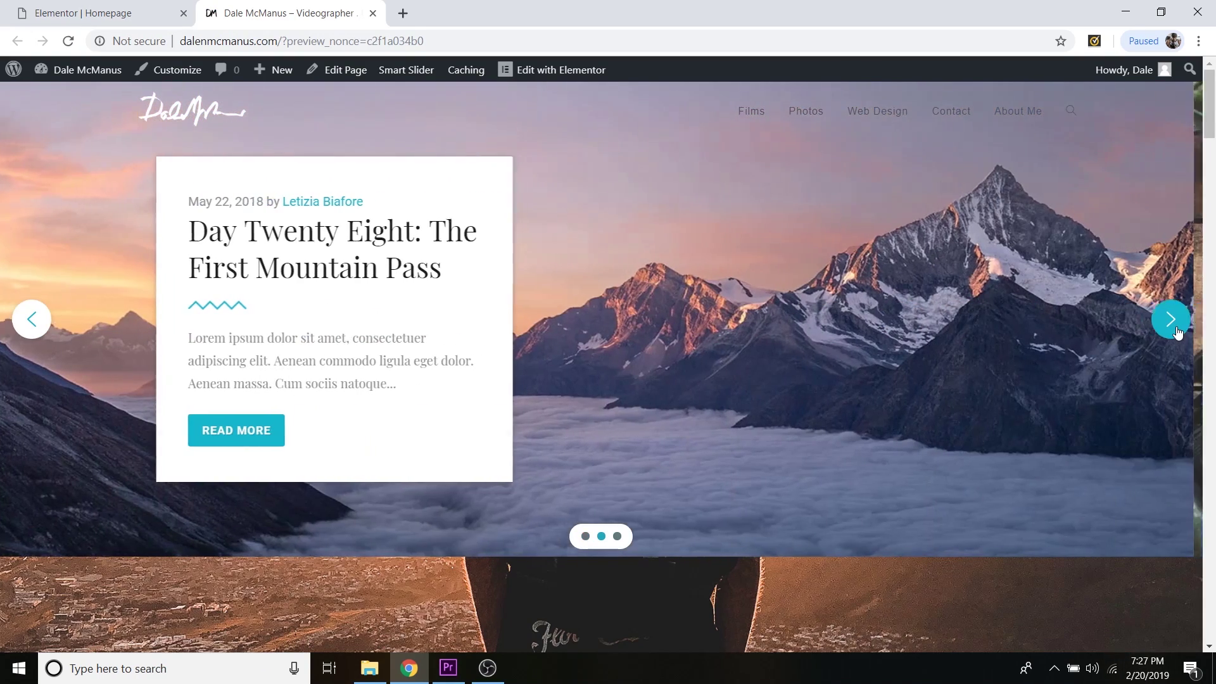
pyautogui.click(1172, 321)
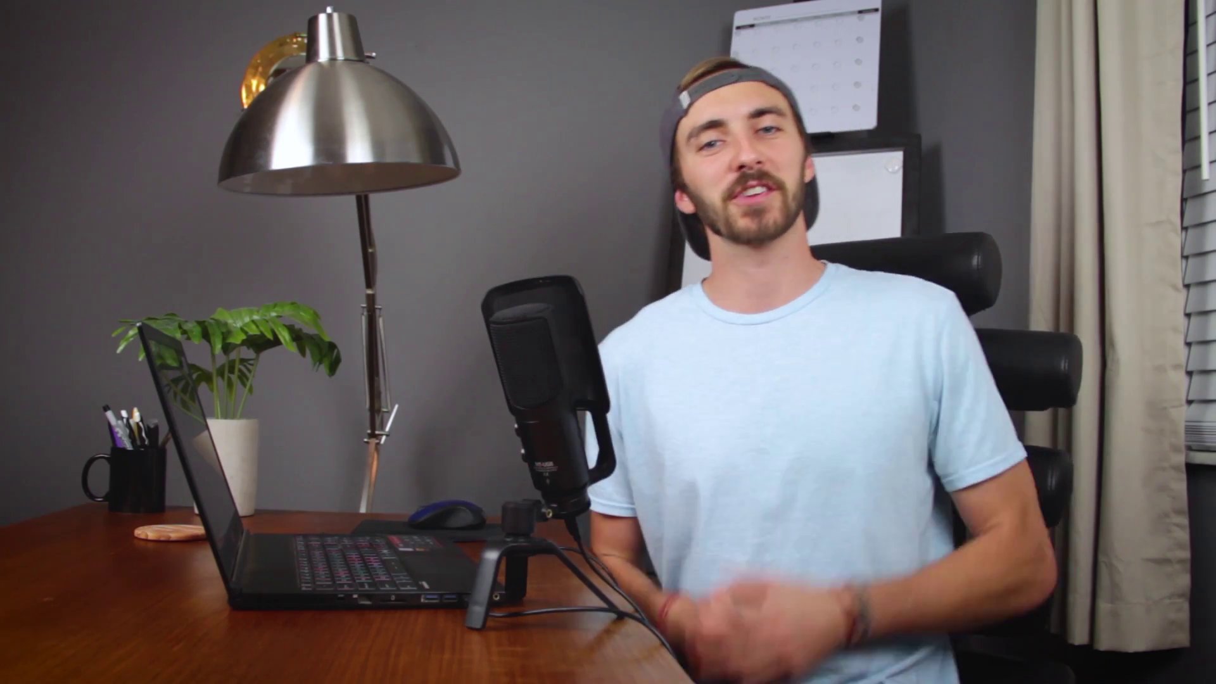